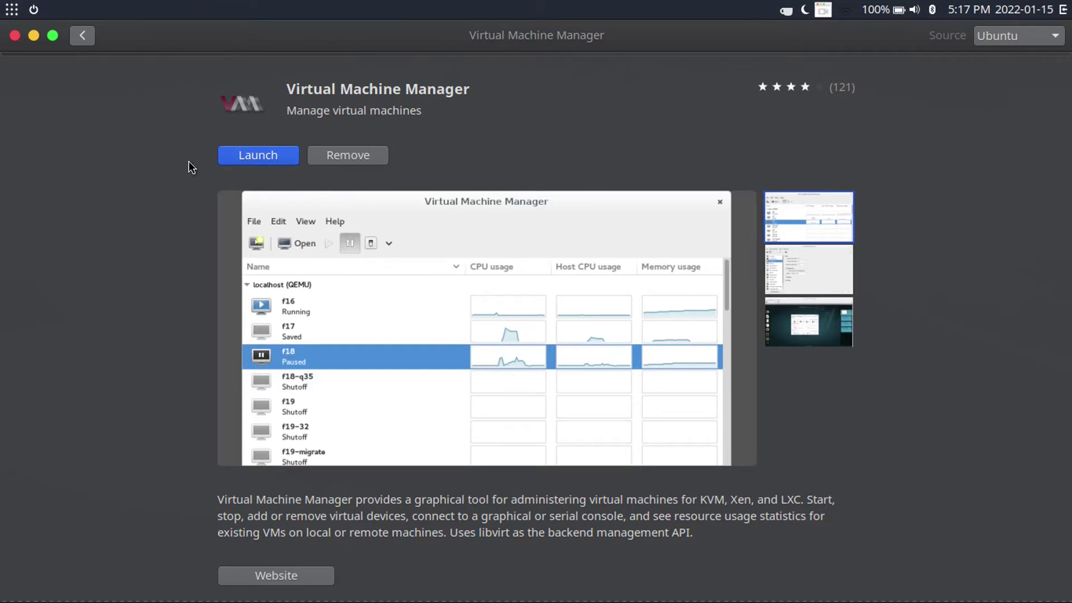
# Close GNOME Software and bring forward the Firefox Reddit post about installing SWTPM TPM 2.0.
pyautogui.click(33, 35)
pyautogui.click(148, 567)
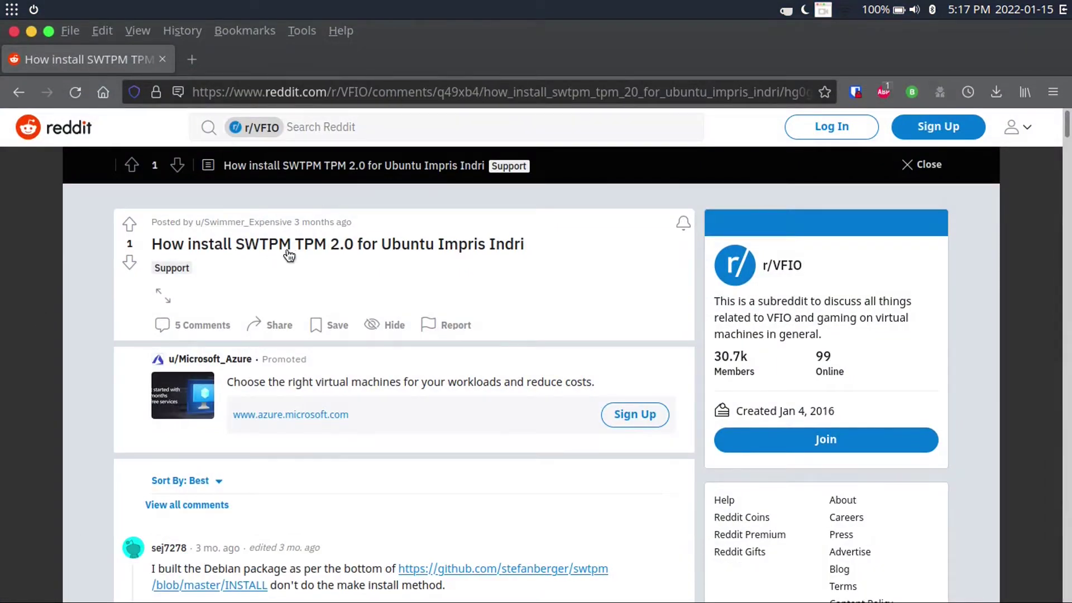
# Scroll the Reddit thread down to the comment listing the libtpms and swtpm build commands.
pyautogui.scroll(-5, 81, 264)
pyautogui.scroll(-2, 88, 298)
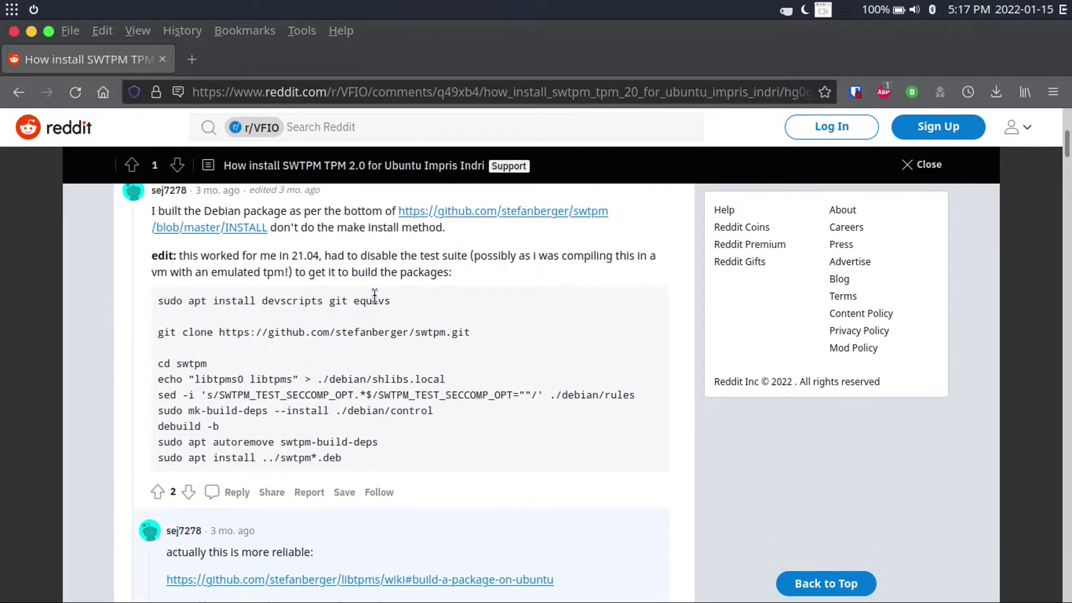
pyautogui.scroll(-5, 387, 365)
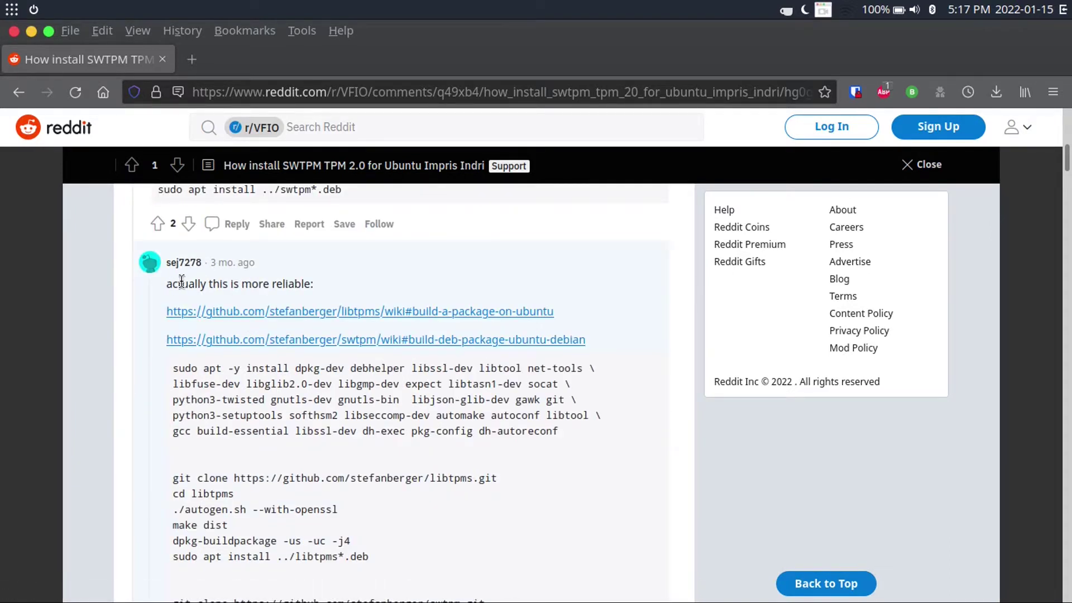
pyautogui.moveTo(179, 270)
pyautogui.scroll(-3, 86, 379)
pyautogui.scroll(2, 86, 379)
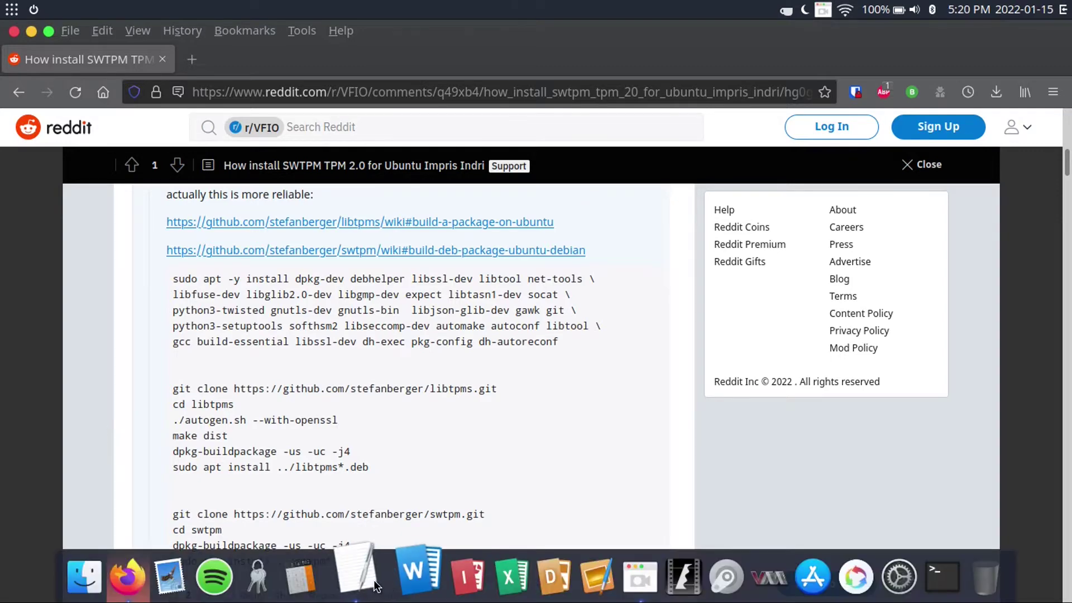
# Remove the extra space after gnutls-bin in swtpmsetup, save, compare with Reddit, then open a terminal.
pyautogui.click(367, 580)
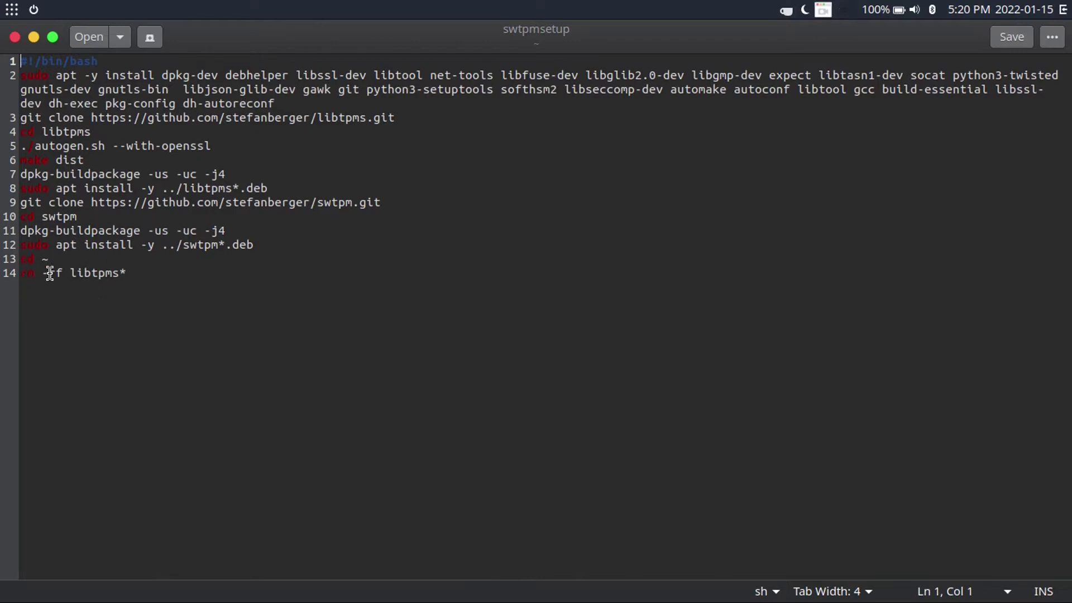
pyautogui.hotkey('ctrl', 'z')
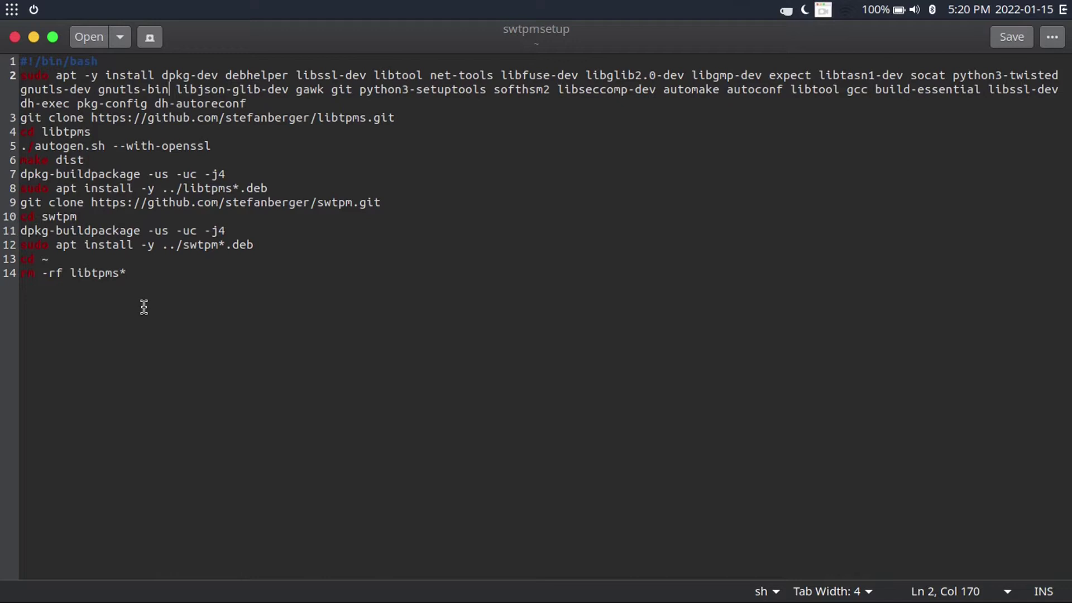
pyautogui.hotkey('alt', 'Tab')
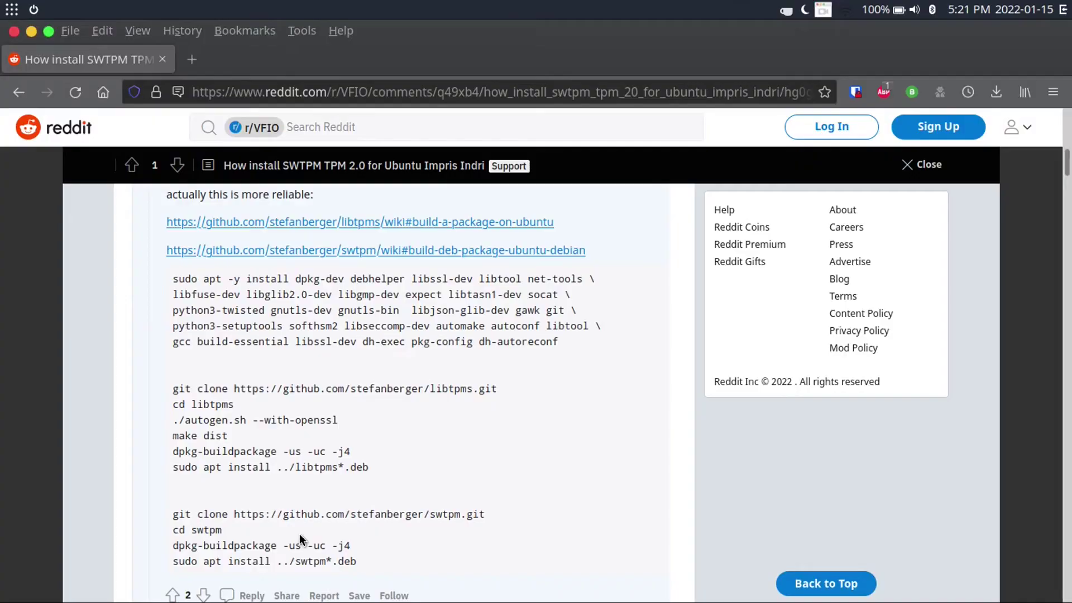
pyautogui.hotkey('alt', 'Tab')
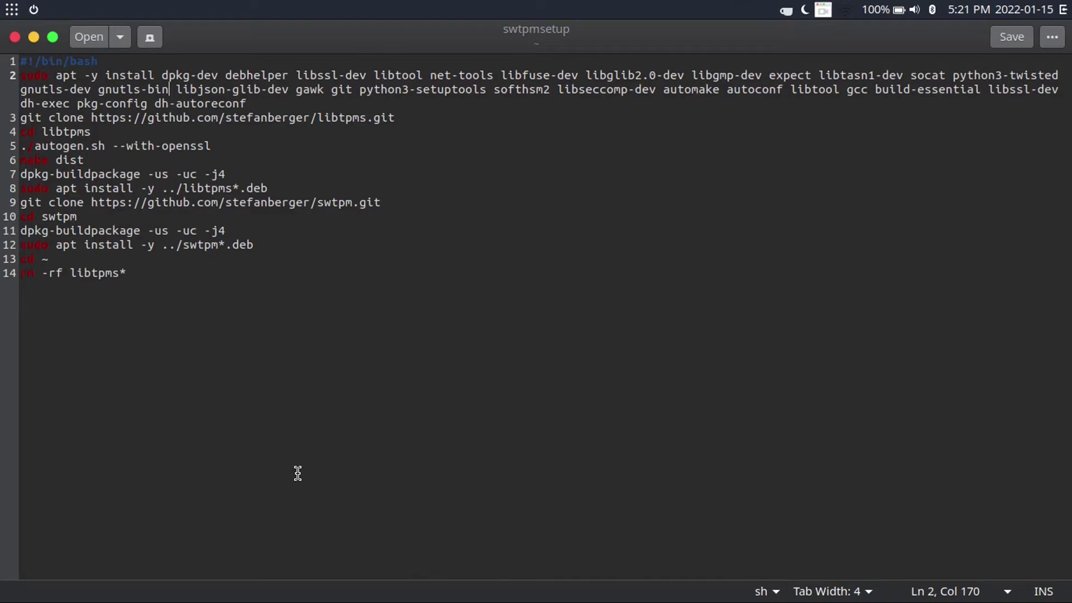
pyautogui.press('super+d')
pyautogui.hotkey('ctrl', 'alt', 't')
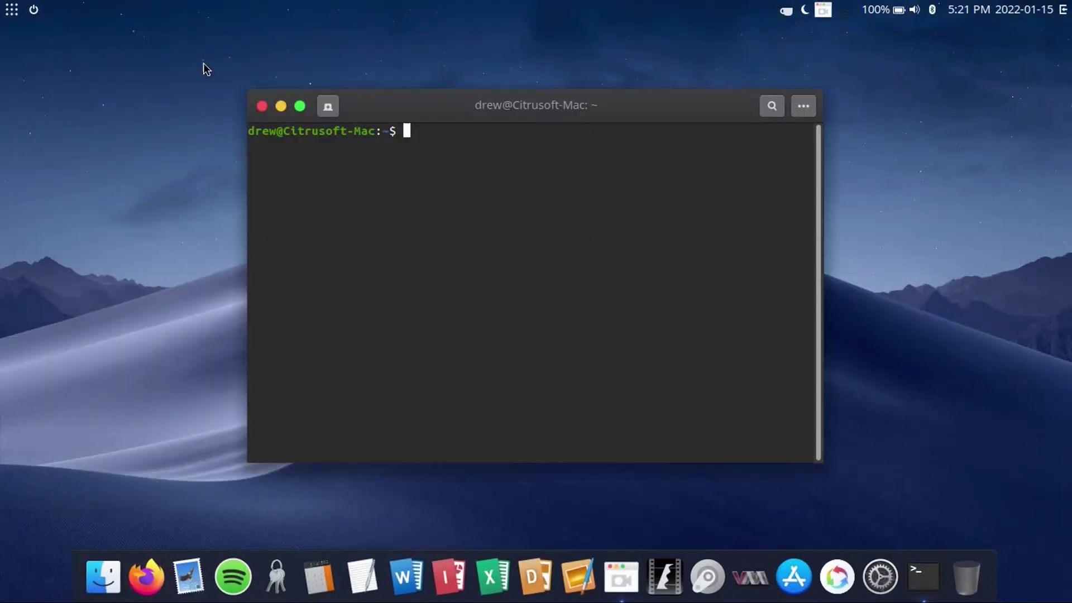
# Maximize the terminal and run sh swtpmsetup from the home folder, entering the sudo password.
pyautogui.click(297, 106)
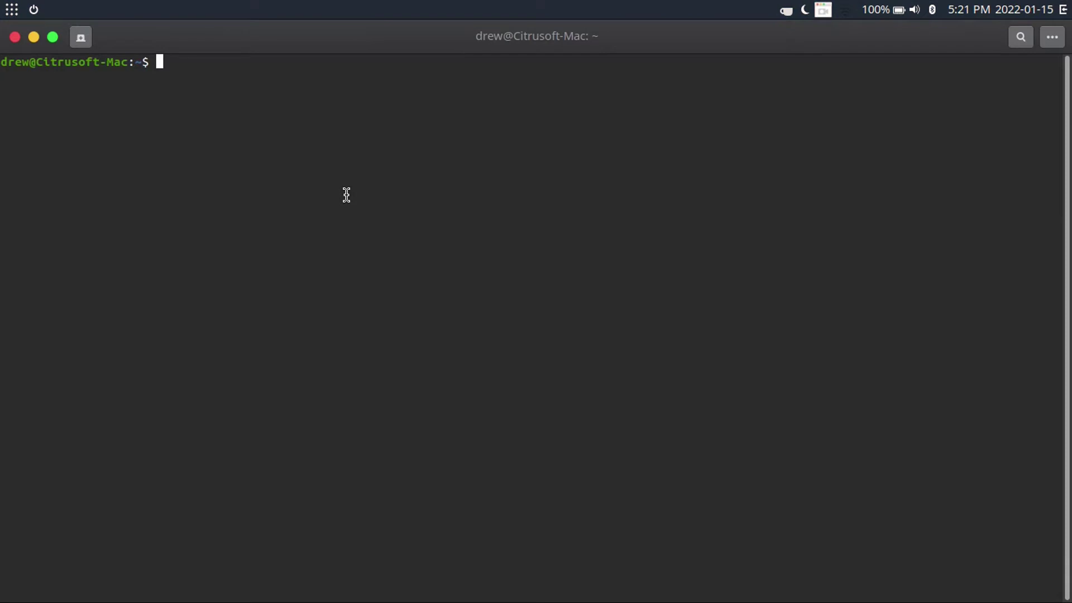
pyautogui.write('cd Downloads')
pyautogui.press('Return')
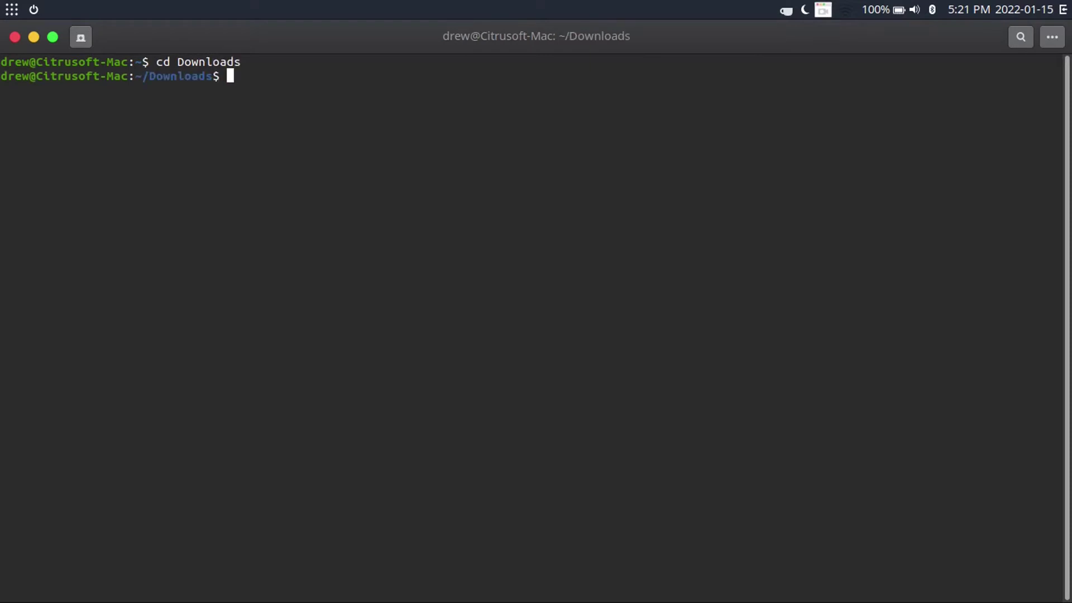
pyautogui.write('cd ')
pyautogui.write('~')
pyautogui.press('Return')
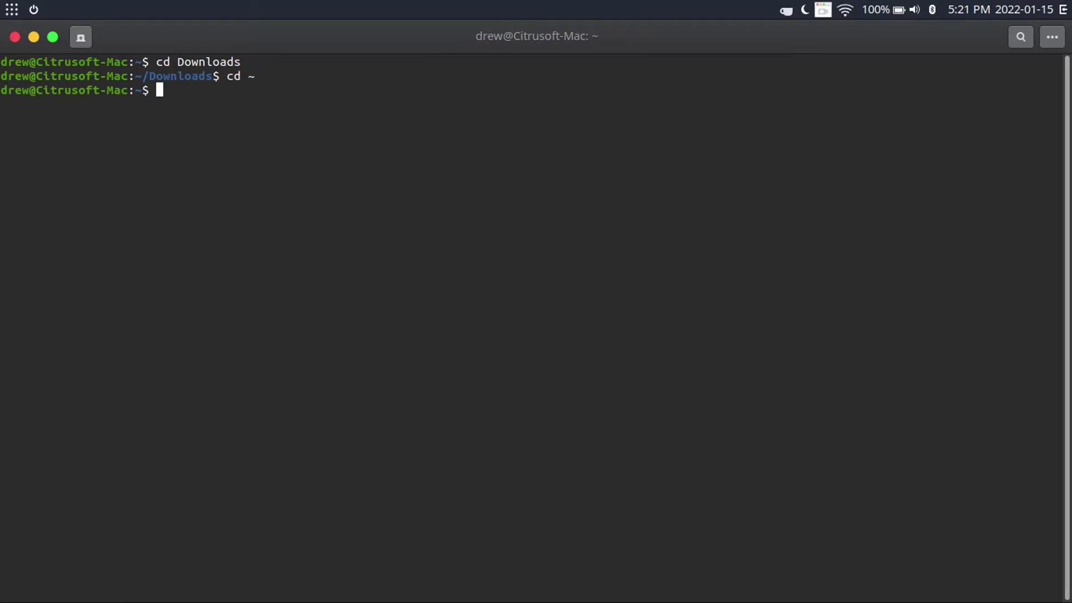
pyautogui.write('sh swtpmsetup')
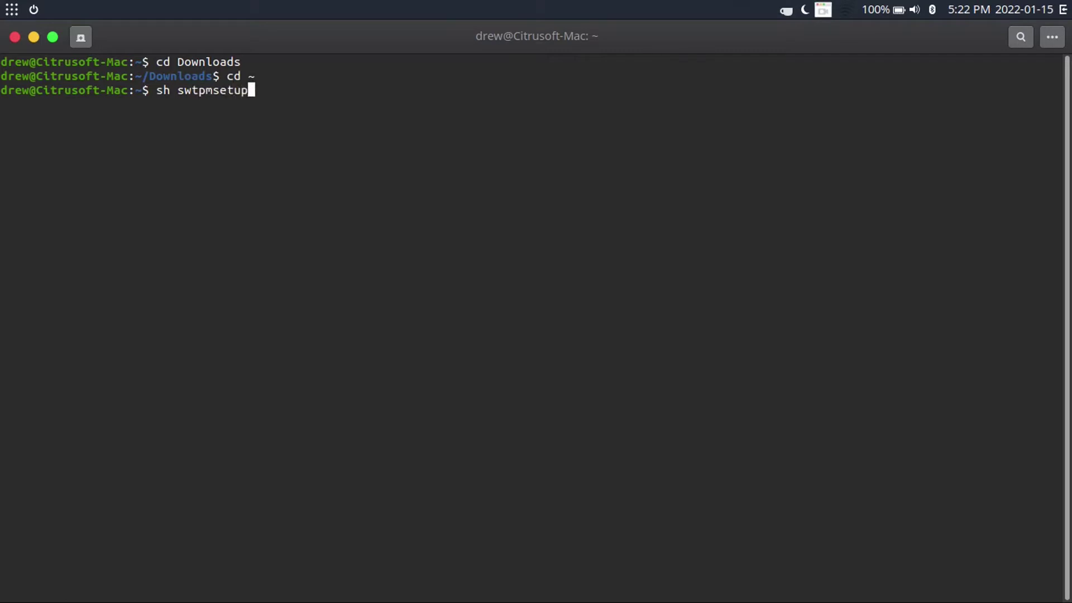
pyautogui.press('Return')
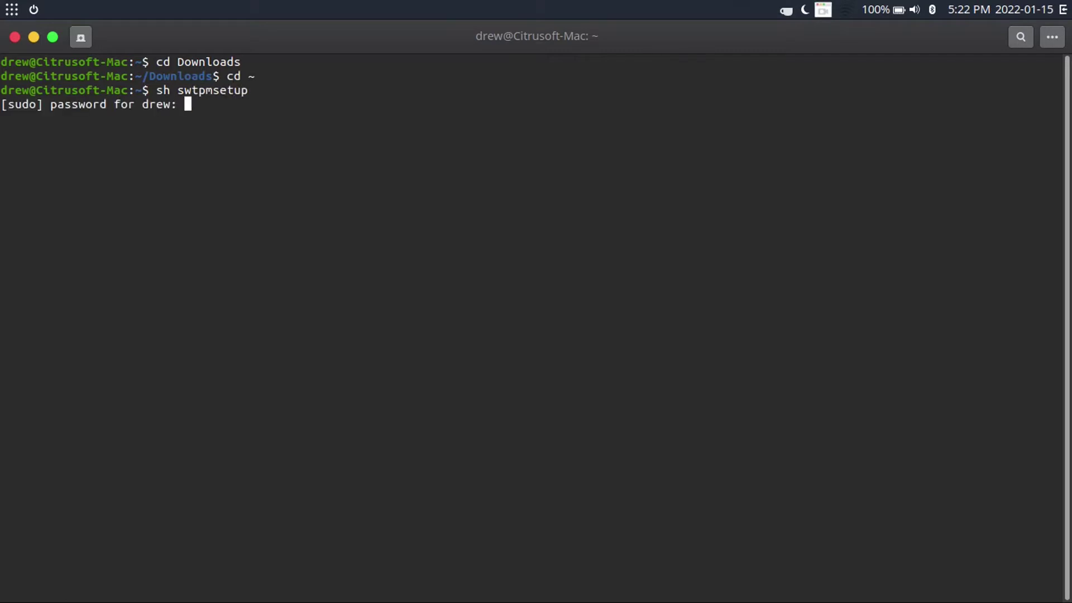
pyautogui.press('Return')
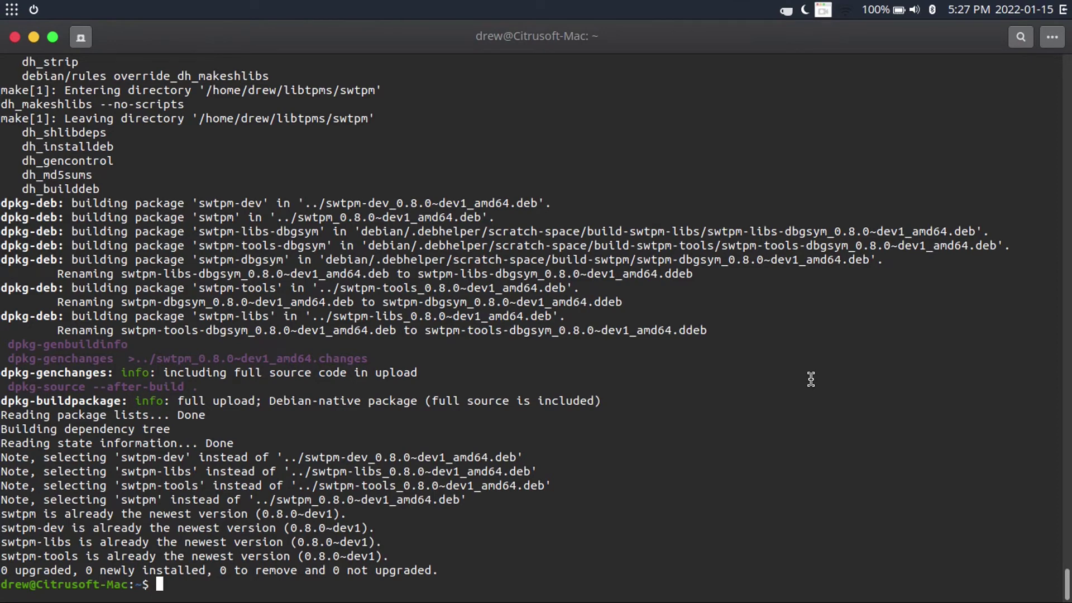
# Close the terminal, check the Home folder in Files, then close the file manager.
pyautogui.press('super+d')
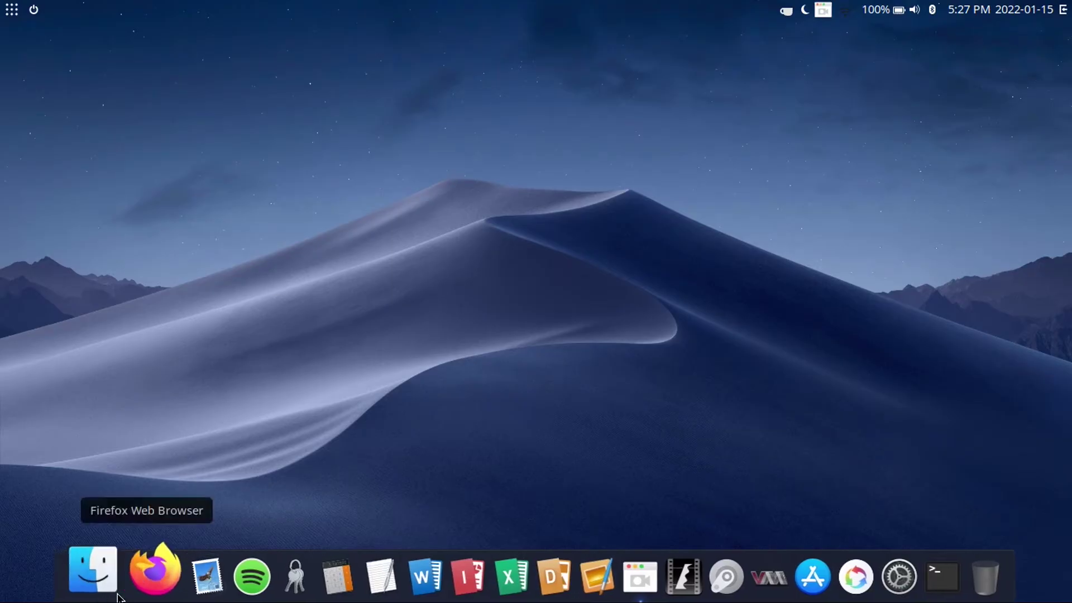
pyautogui.click(96, 558)
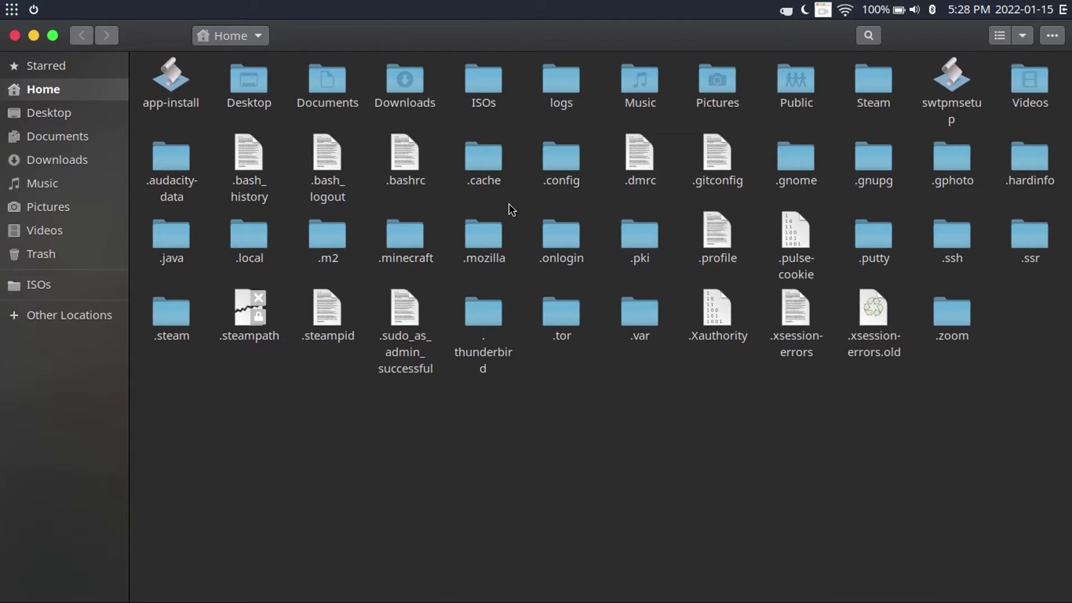
pyautogui.click(15, 35)
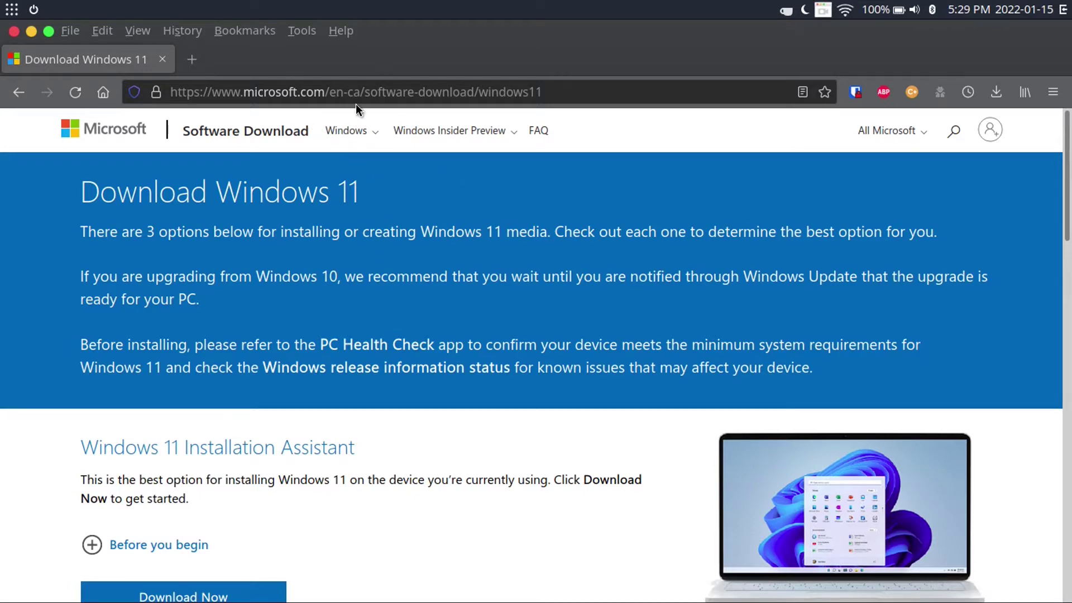
# Select the Windows 11 (multi-edition ISO) download on Microsoft's page.
pyautogui.scroll(-5, 408, 212)
pyautogui.scroll(3, 407, 212)
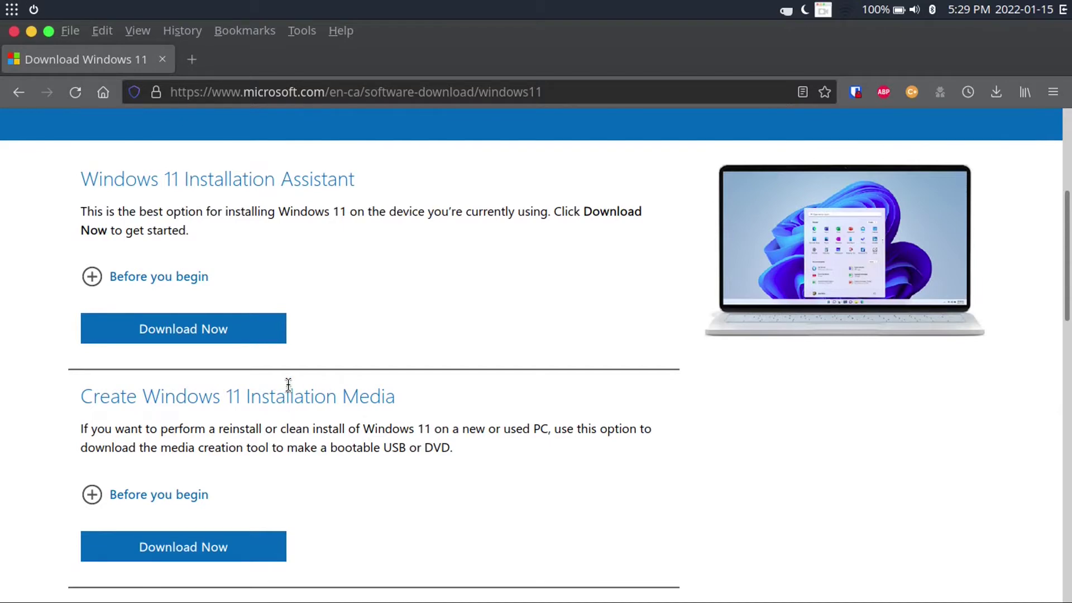
pyautogui.scroll(-5, 289, 376)
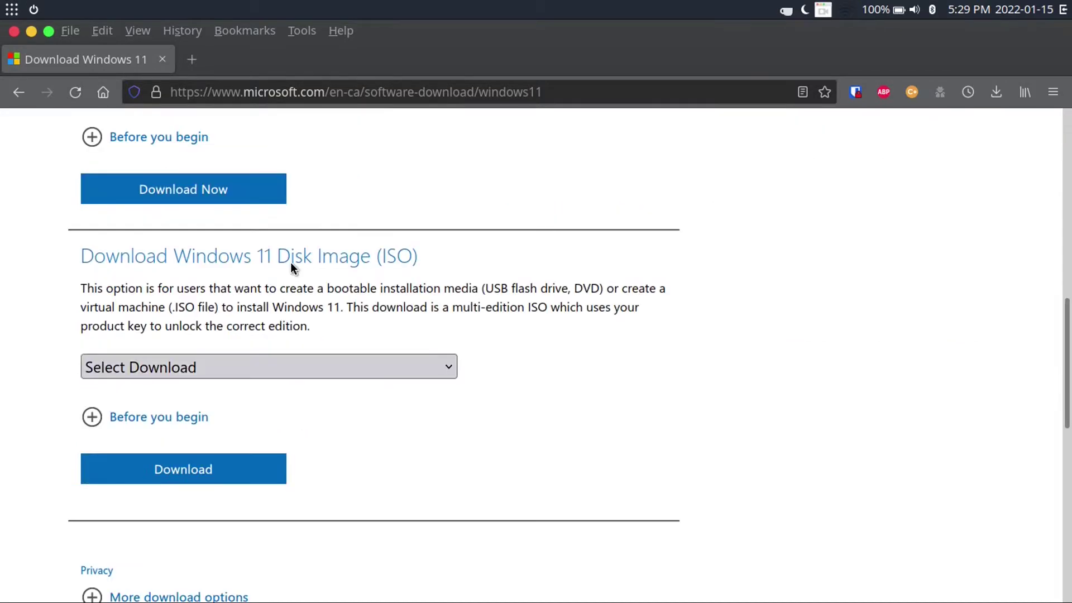
pyautogui.scroll(-2, 243, 282)
pyautogui.click(241, 277)
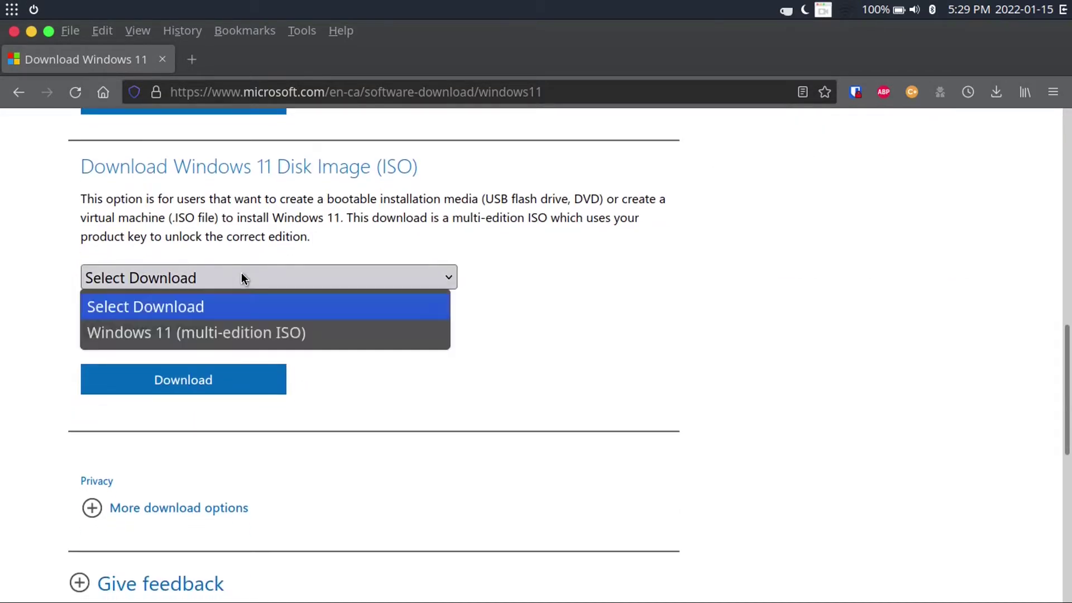
pyautogui.click(243, 335)
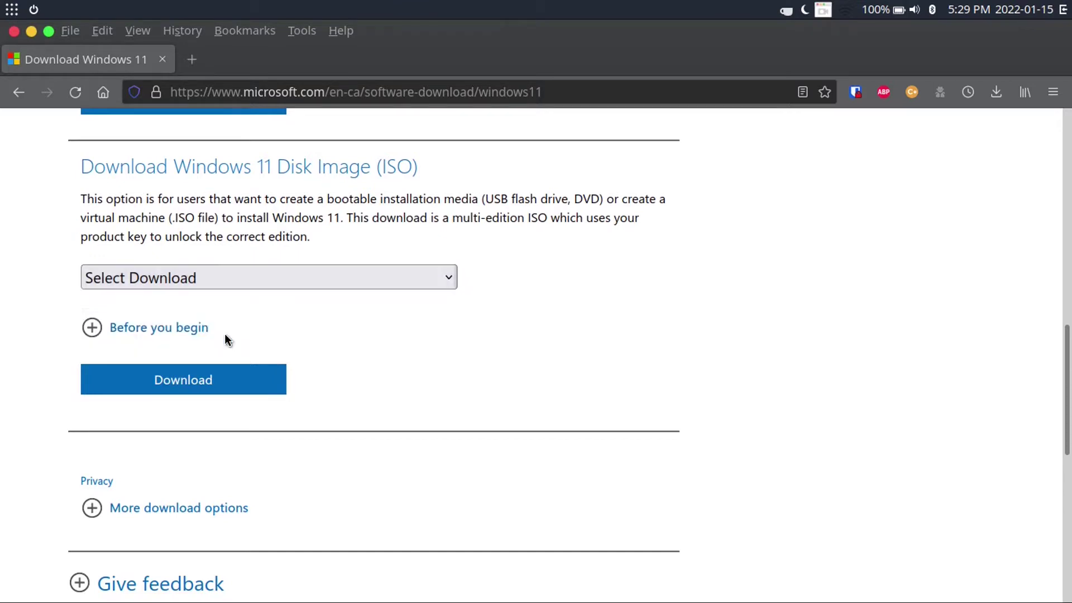
pyautogui.click(212, 383)
# Choose English as the product language and confirm it.
pyautogui.scroll(-2, 212, 384)
pyautogui.click(211, 383)
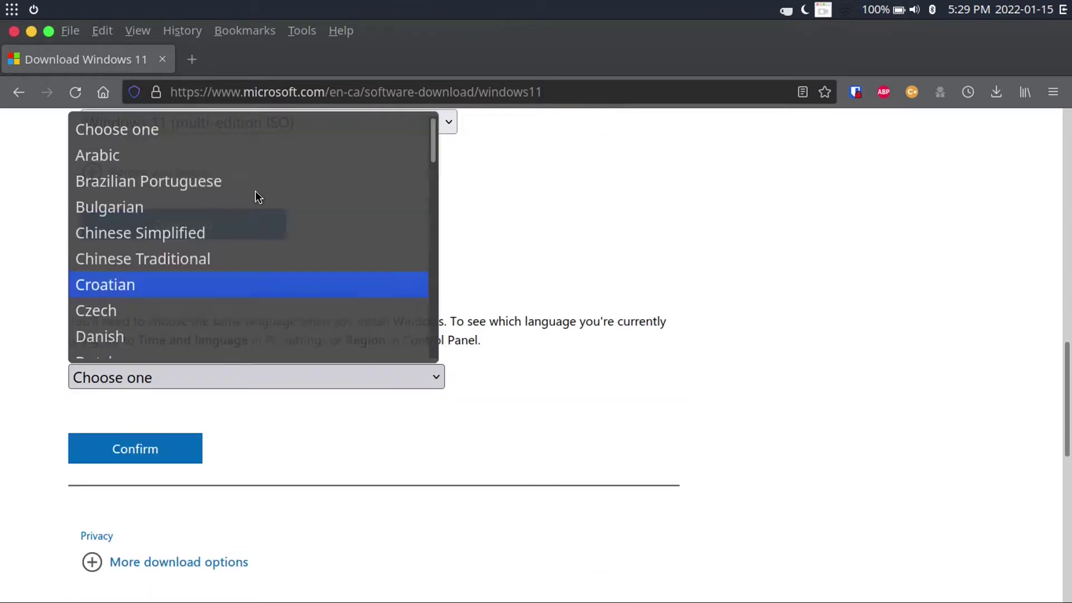
pyautogui.scroll(-6, 264, 173)
pyautogui.scroll(2, 165, 204)
pyautogui.scroll(2, 165, 204)
pyautogui.click(151, 232)
pyautogui.click(155, 446)
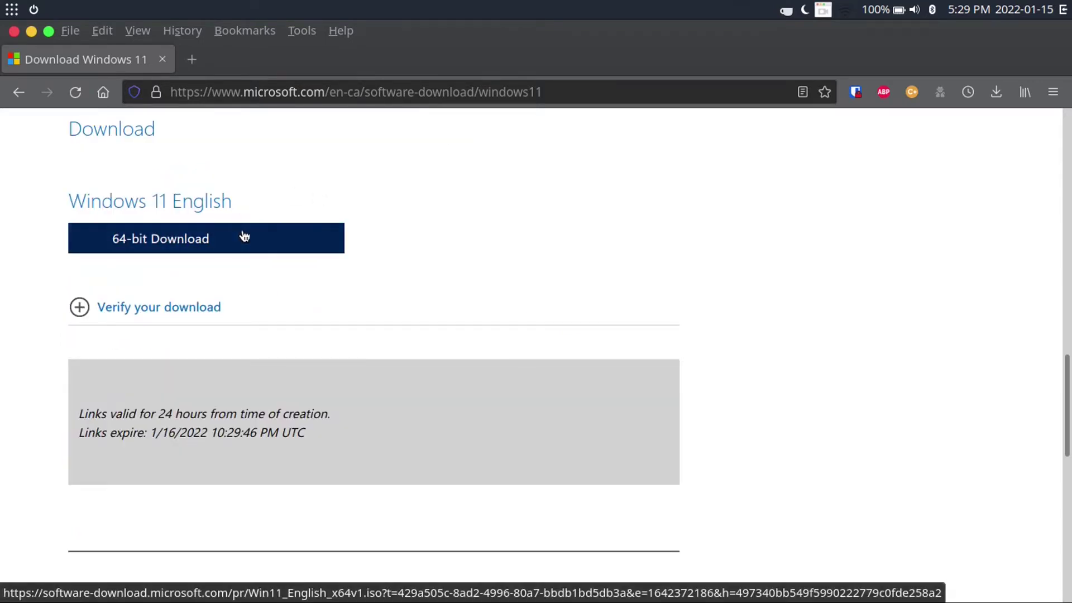
# Start the 64-bit download, cancel the file dialog, close Firefox and Files, and open Virtual Machine Manager.
pyautogui.click(245, 246)
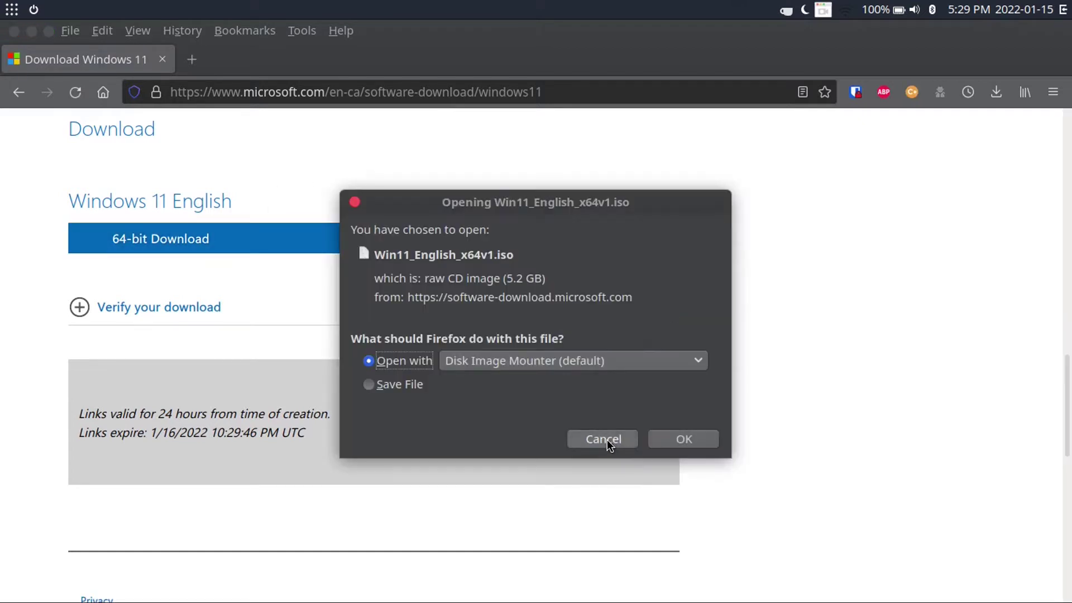
pyautogui.click(604, 439)
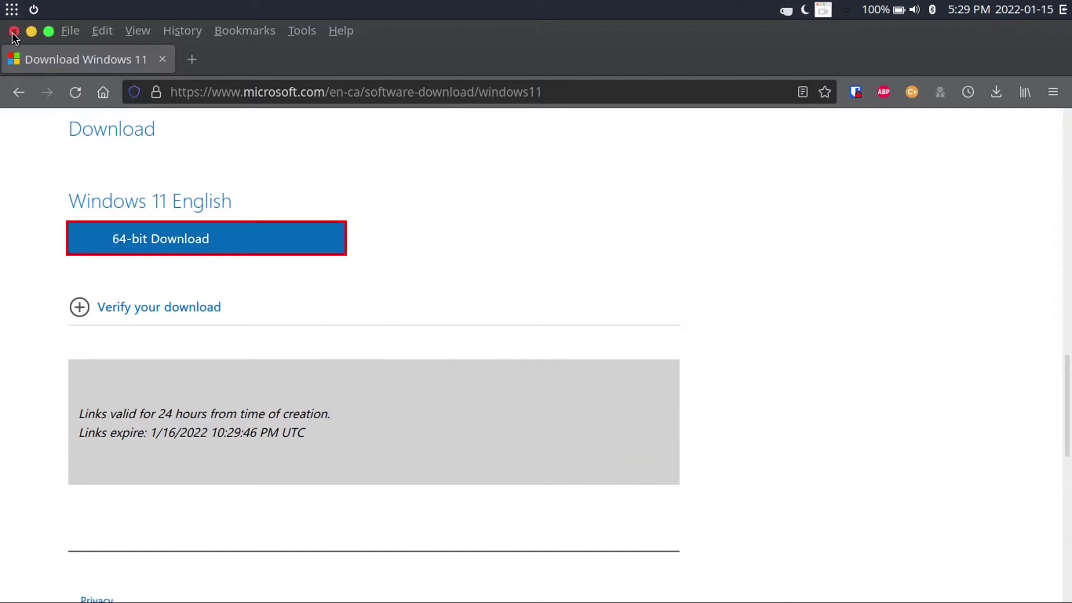
pyautogui.click(14, 32)
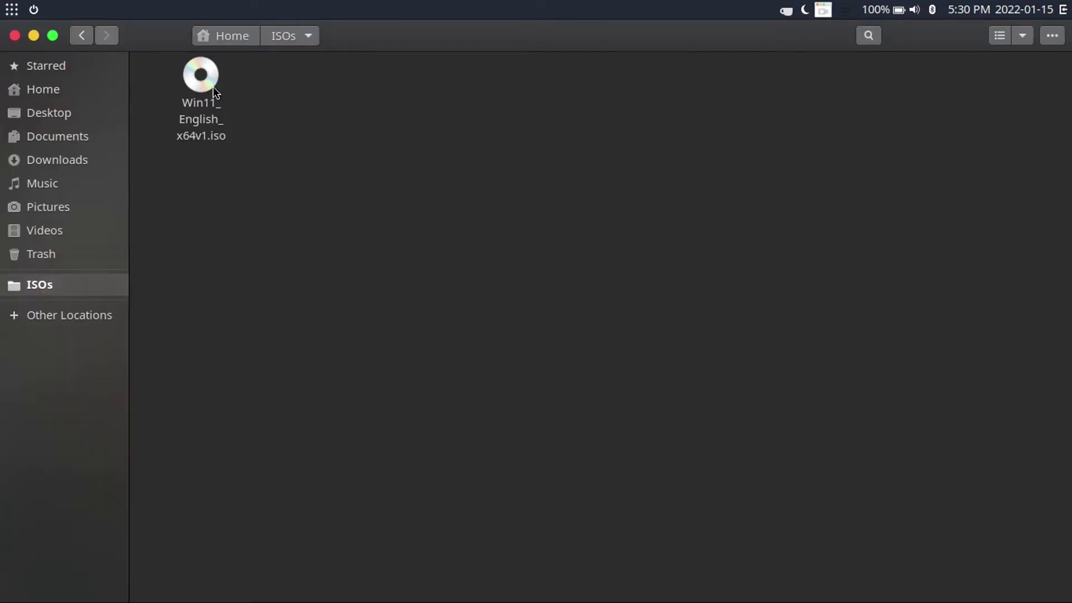
pyautogui.hotkey('ctrl', 'w')
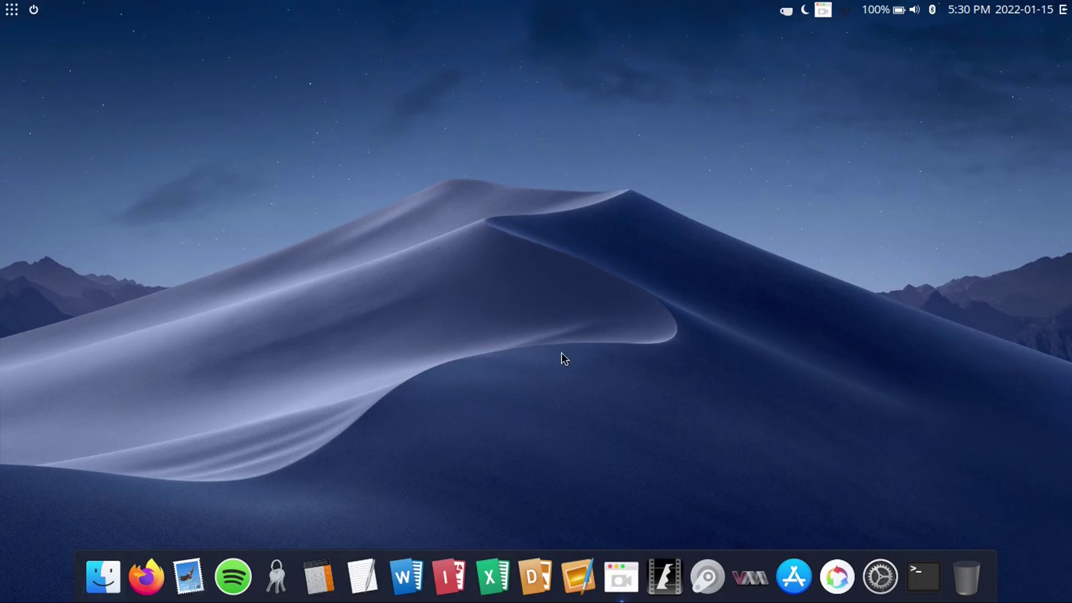
pyautogui.click(750, 577)
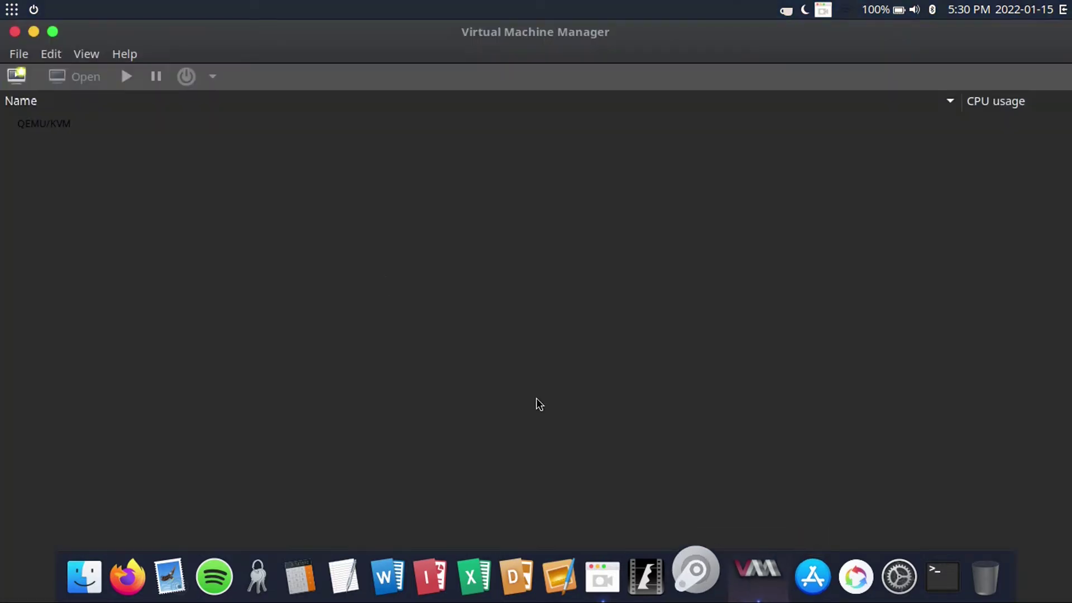
# Start a new VM from the local Windows 11 ISO, keeping 4096 MiB memory and 2 CPUs.
pyautogui.click(17, 74)
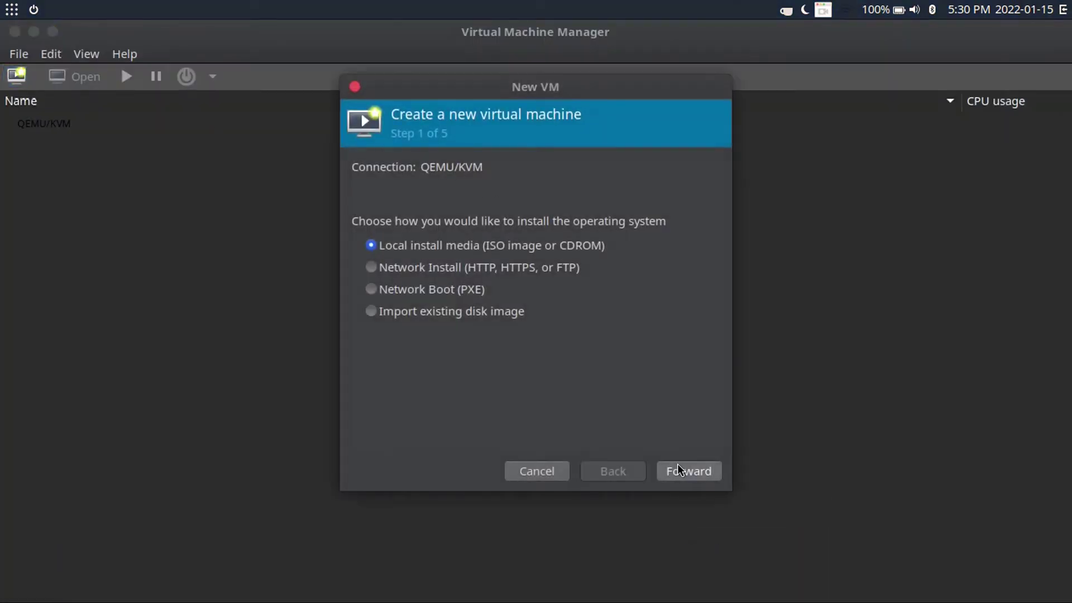
pyautogui.click(682, 472)
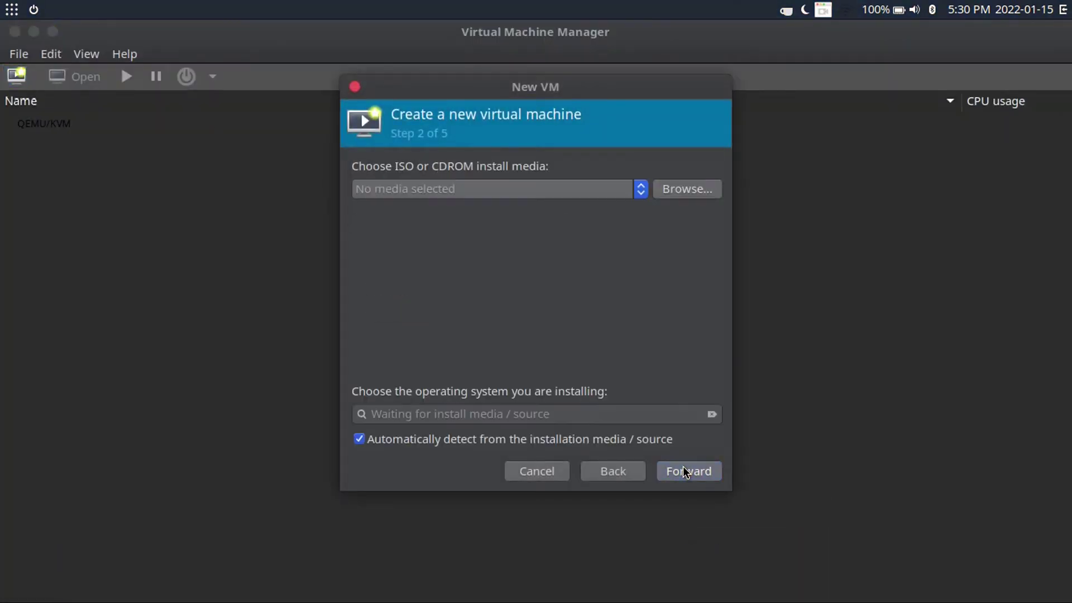
pyautogui.click(687, 193)
pyautogui.click(635, 471)
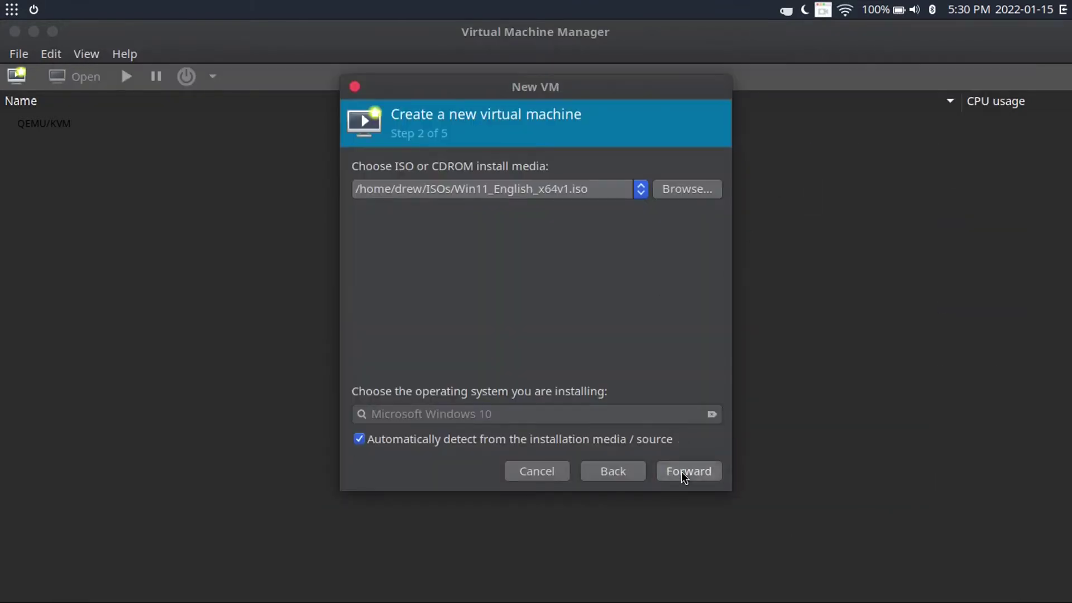
pyautogui.click(683, 473)
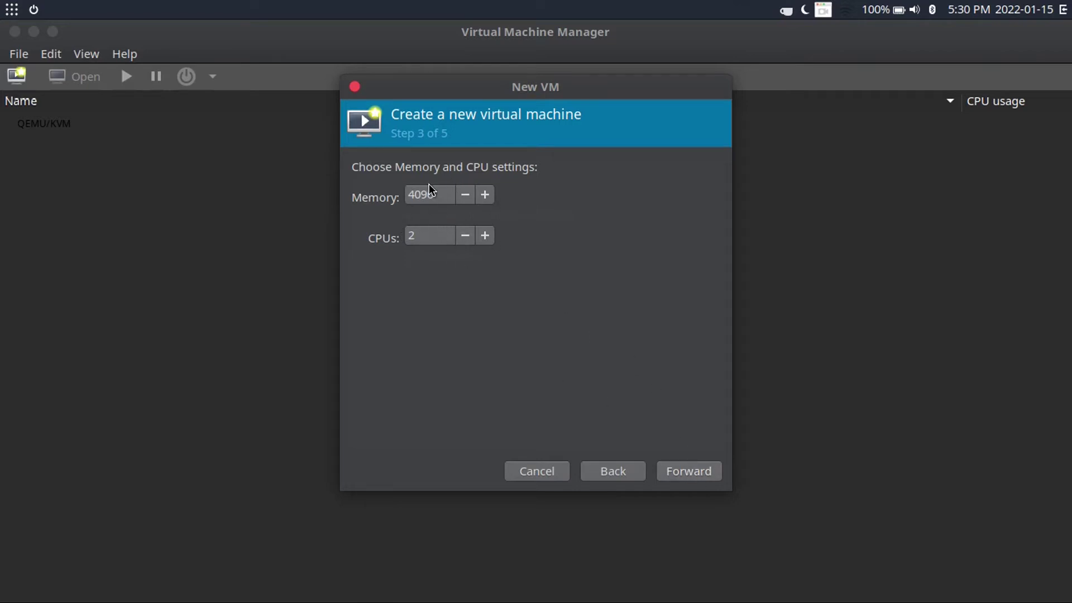
pyautogui.click(673, 476)
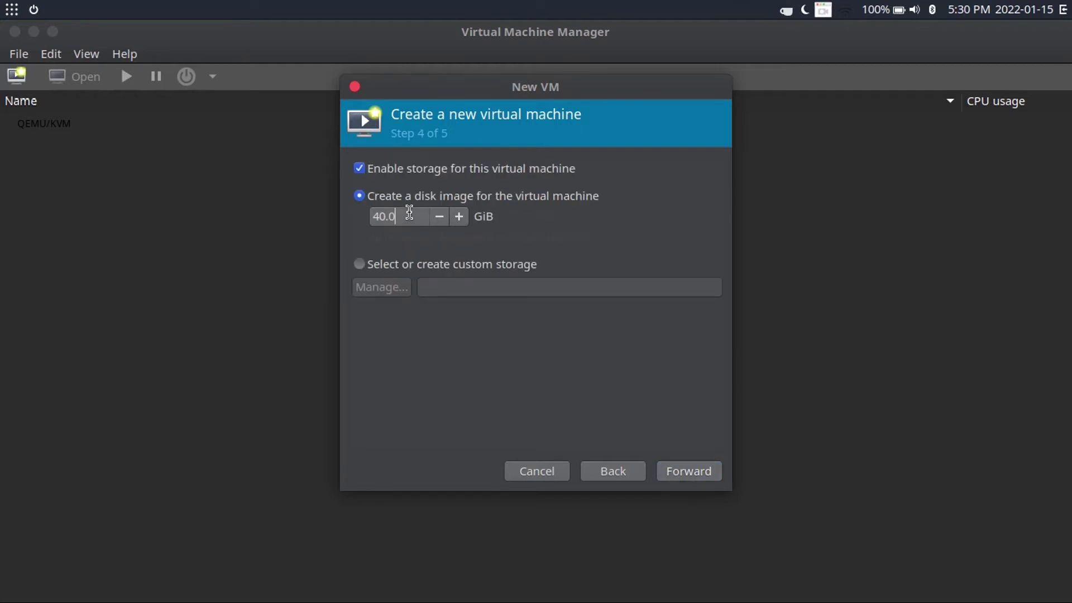
# Set the disk to 64 GiB, name the VM win11, and finish with customize-before-install ticked.
pyautogui.doubleClick(409, 214)
pyautogui.write('64')
pyautogui.click(679, 473)
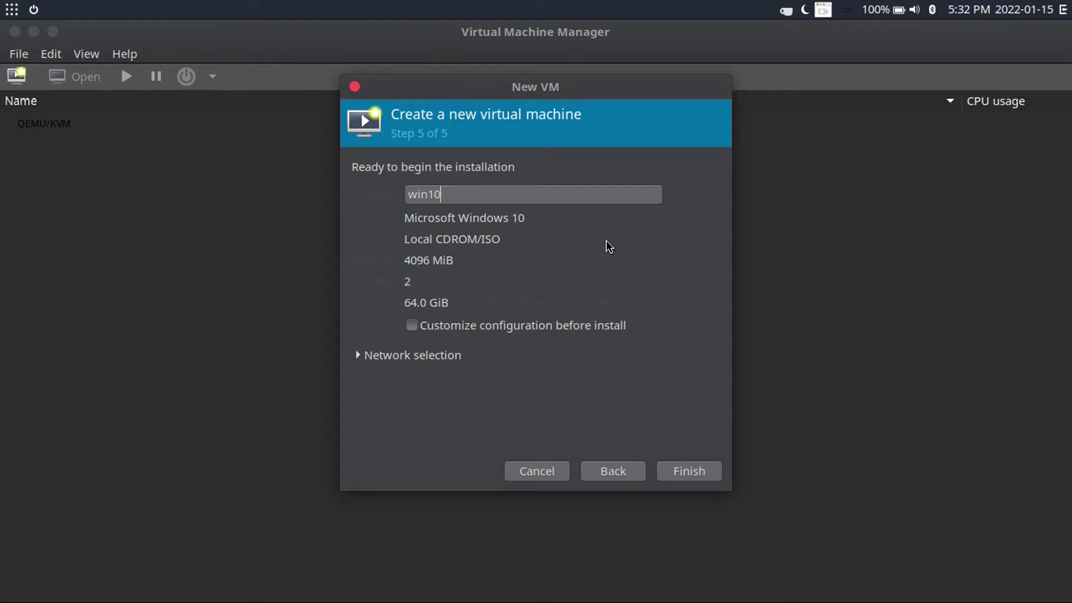
pyautogui.press('BackSpace')
pyautogui.write('1')
pyautogui.click(489, 327)
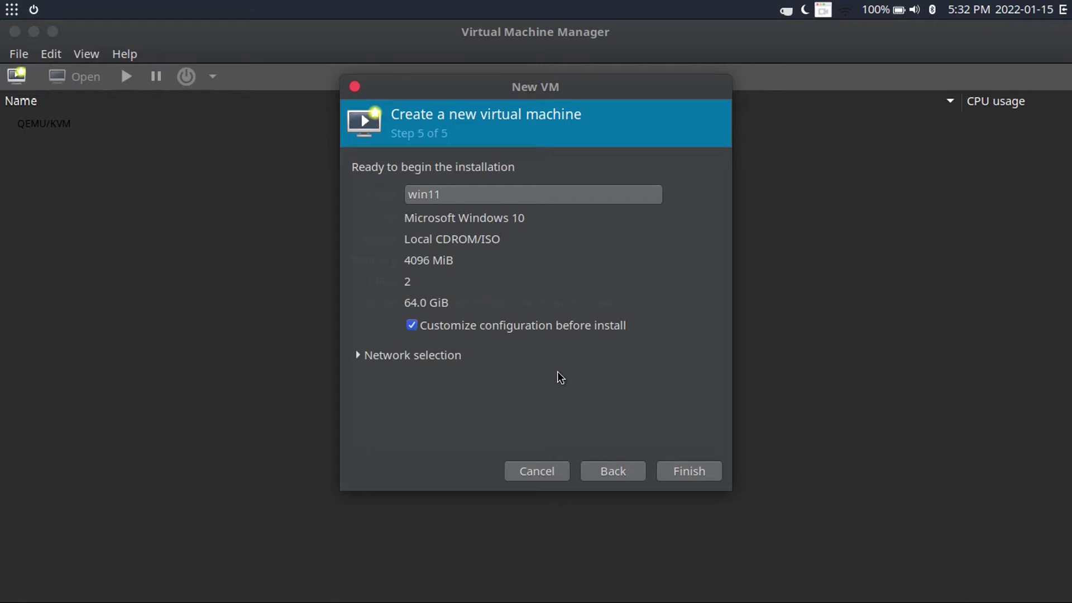
pyautogui.click(689, 475)
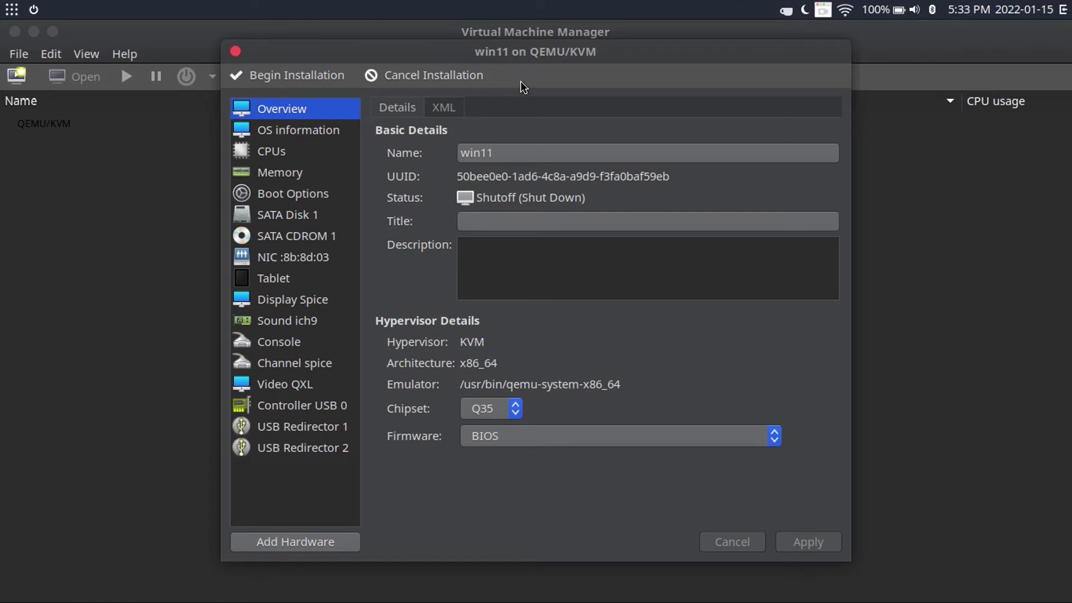
# Set firmware to UEFI OVMF_CODE.fd, add a TPM 2.0 device, apply, and begin installation.
pyautogui.click(504, 441)
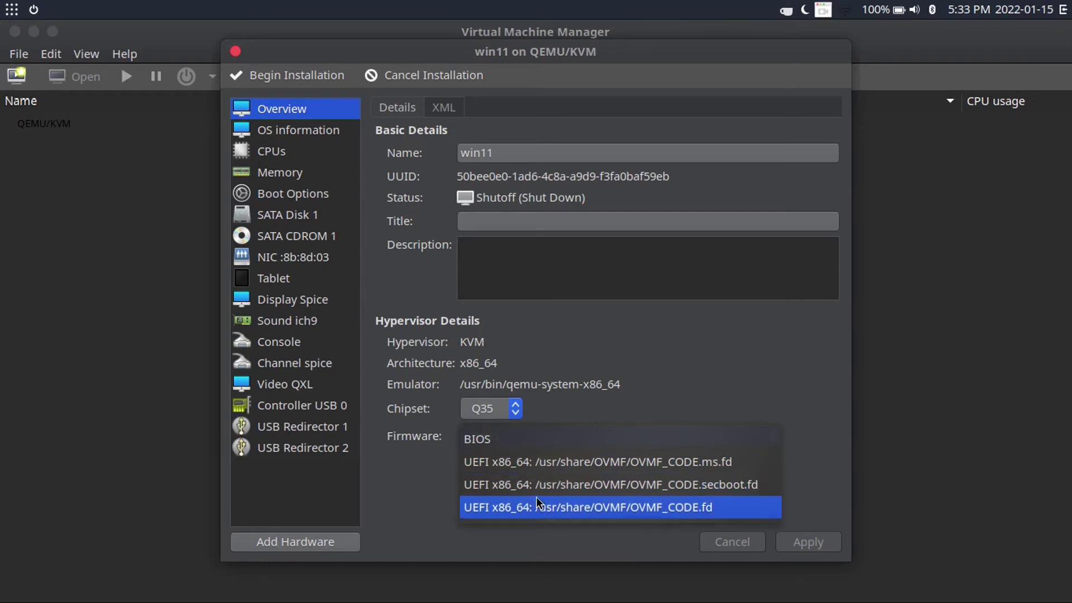
pyautogui.click(580, 502)
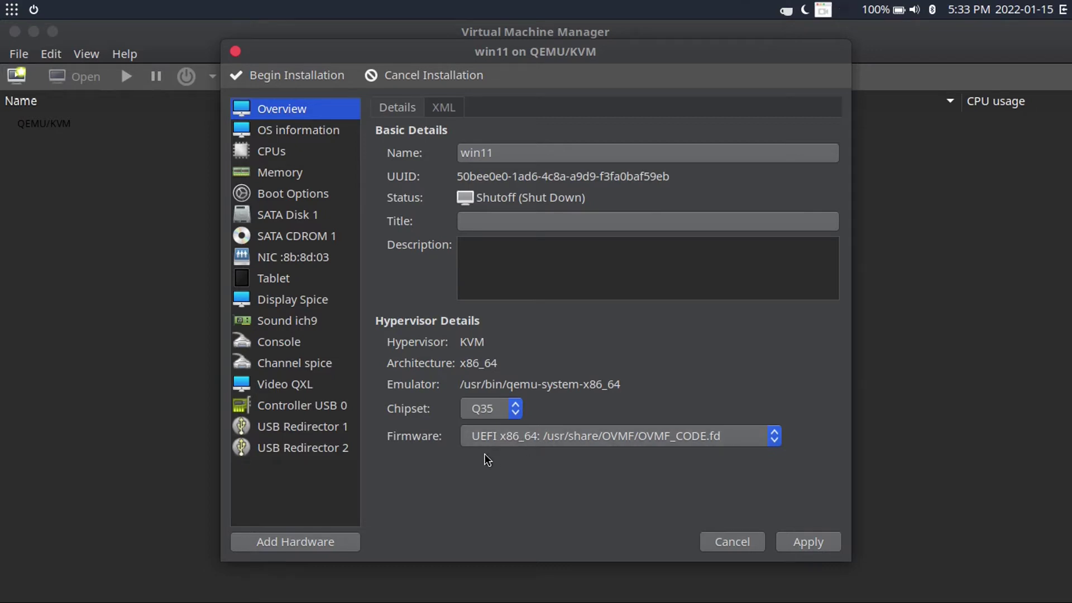
pyautogui.click(309, 540)
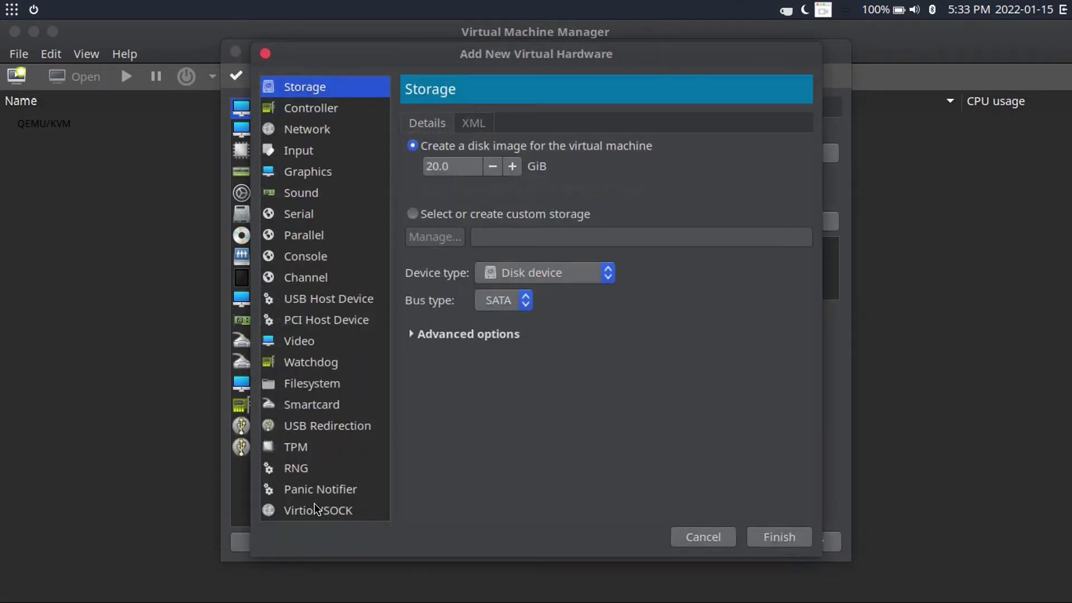
pyautogui.click(295, 447)
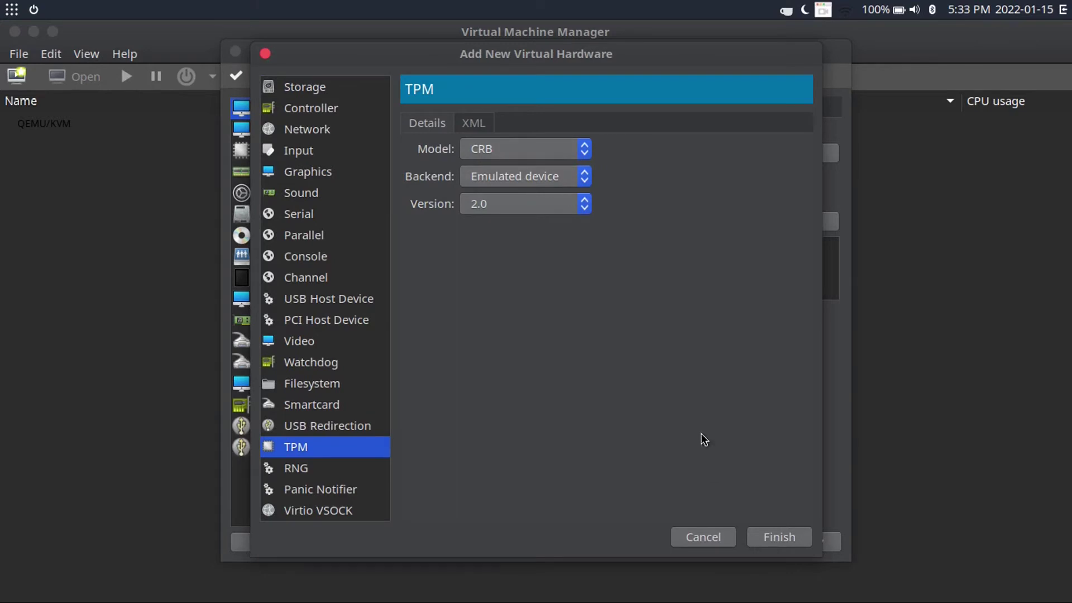
pyautogui.click(778, 537)
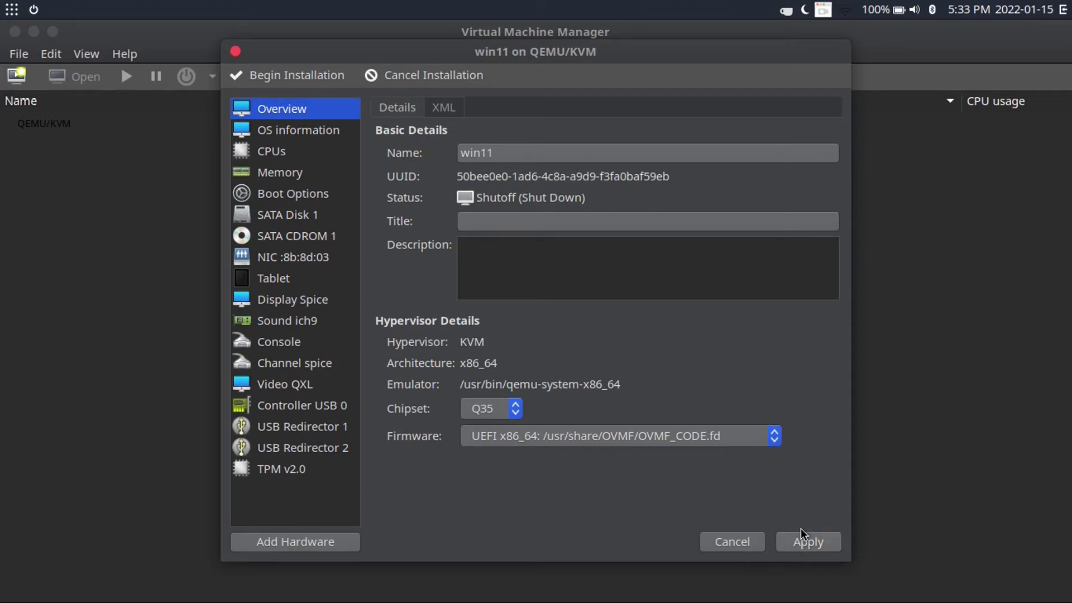
pyautogui.click(808, 542)
pyautogui.click(290, 75)
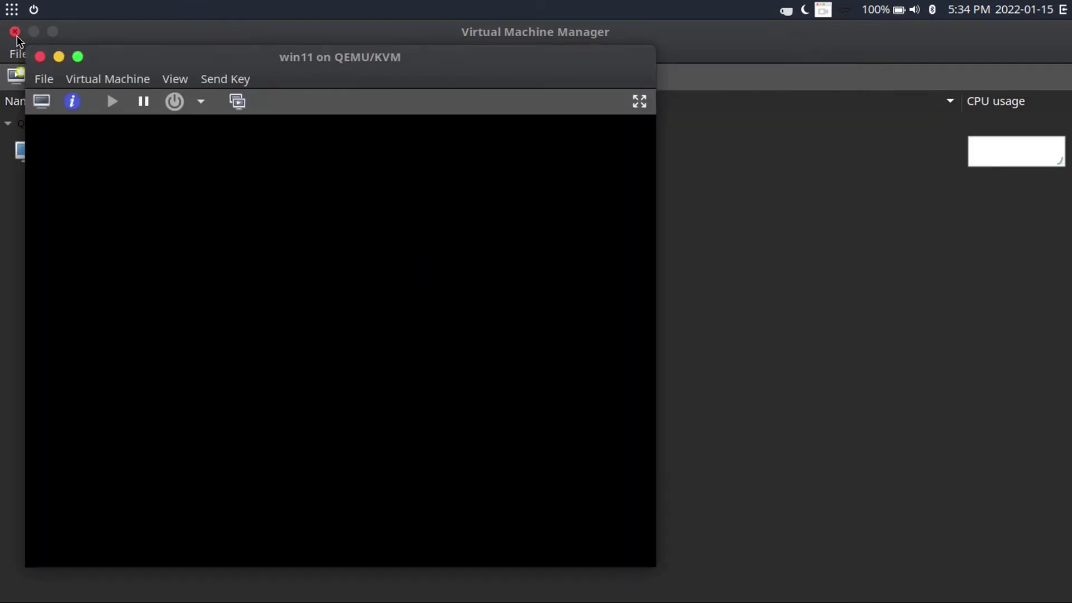
# Close the manager window, make the win11 console fullscreen, accept default language settings, and choose Install now.
pyautogui.click(15, 32)
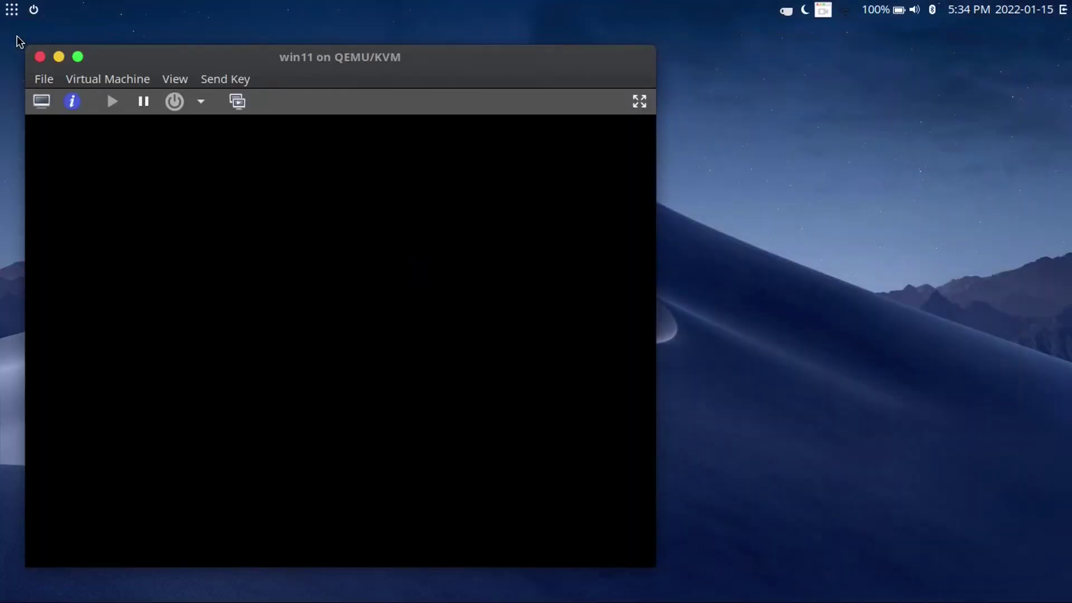
pyautogui.click(639, 102)
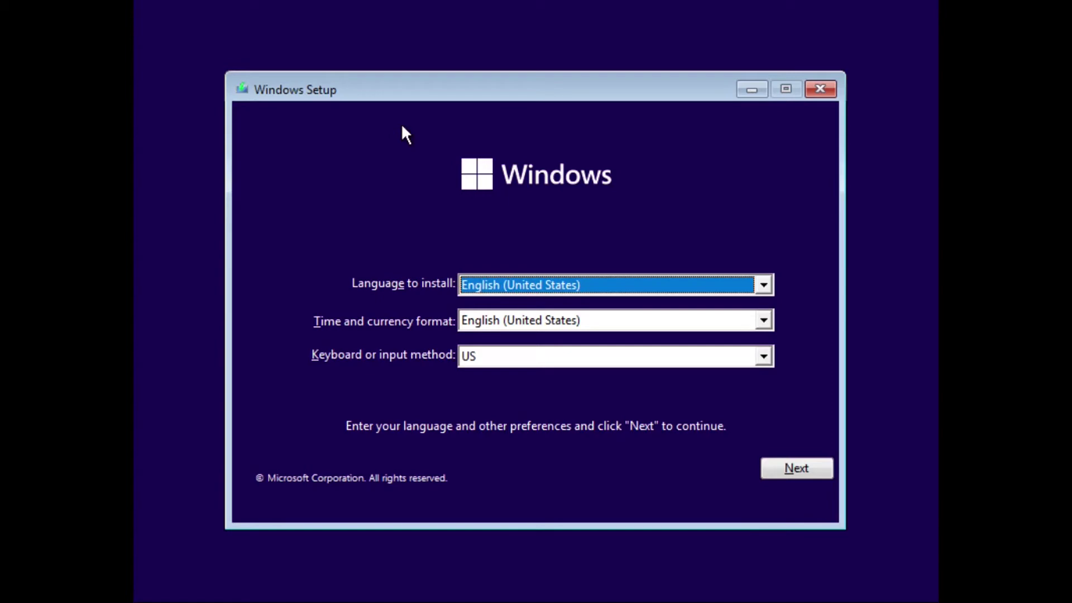
pyautogui.click(791, 464)
pyautogui.click(565, 320)
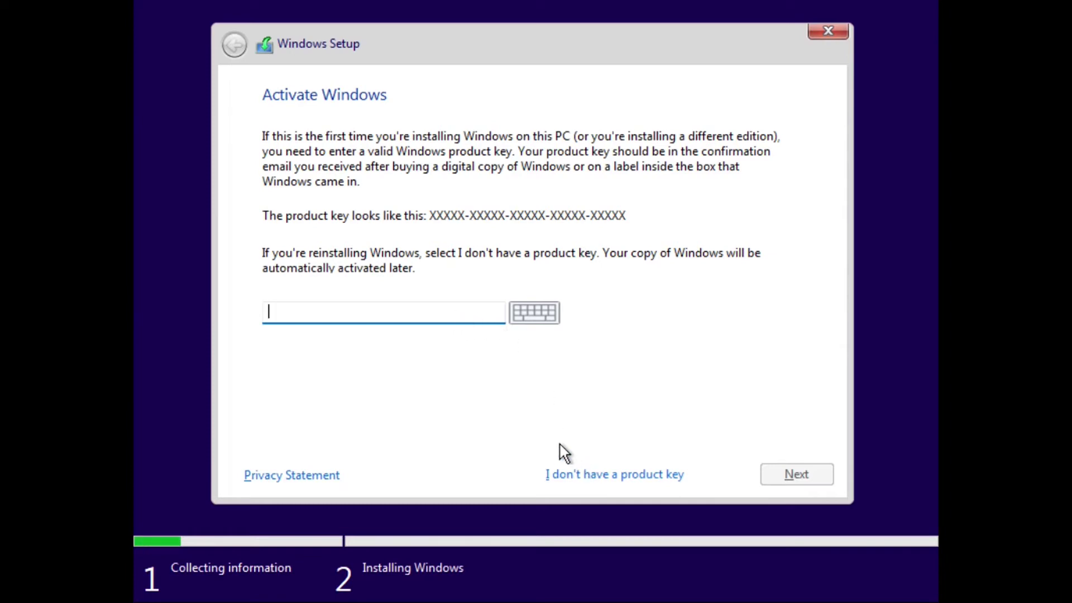
# Choose 'I don't have a product key', then select Windows 11 Pro and continue.
pyautogui.click(565, 474)
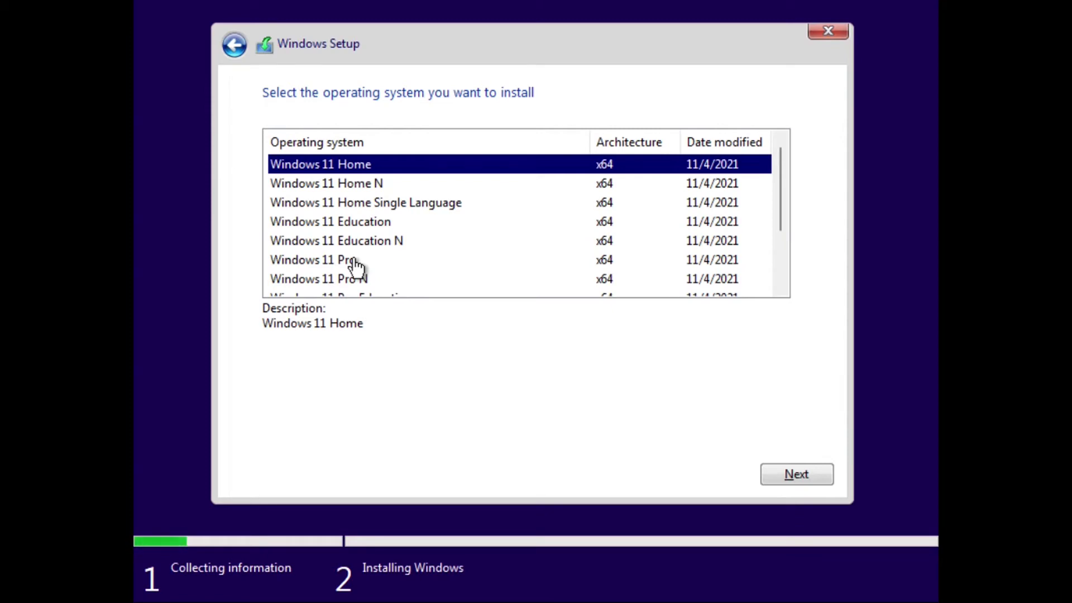
pyautogui.click(346, 260)
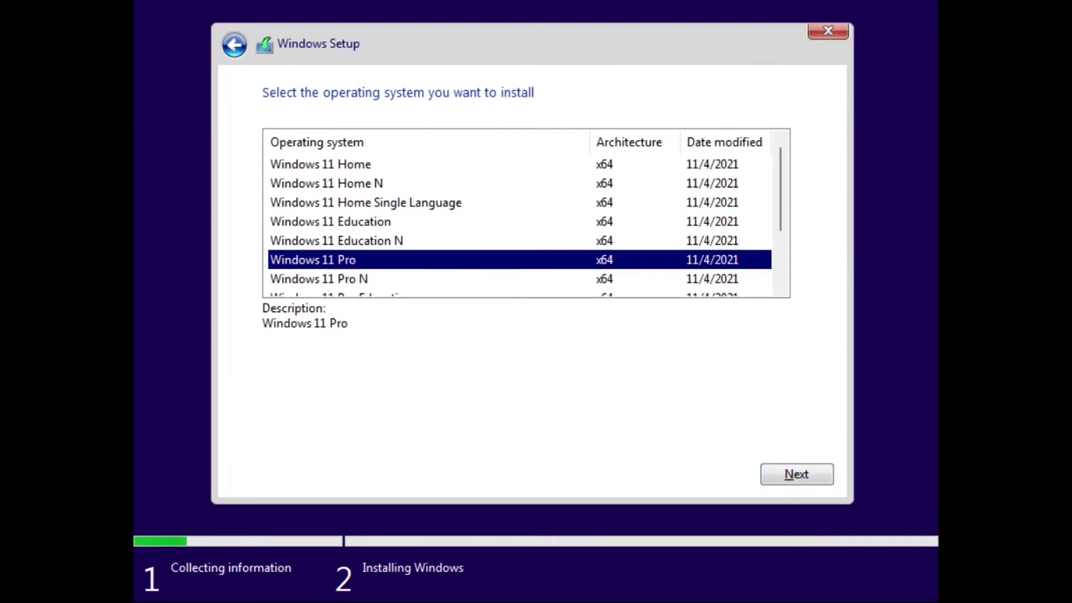
pyautogui.click(801, 473)
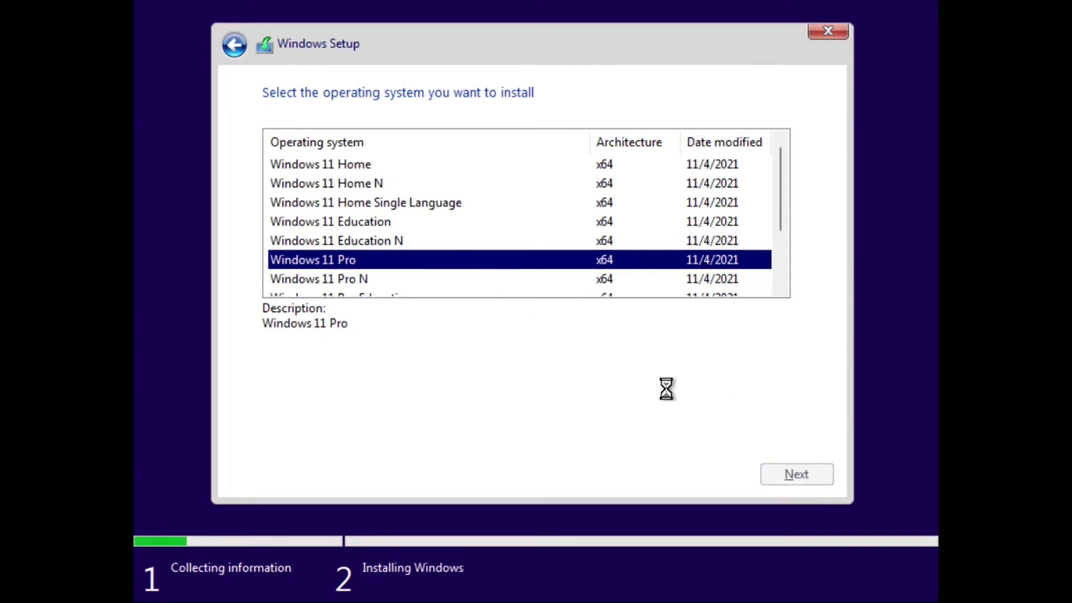
# Accept the Microsoft license terms and choose a Custom (Windows only) install.
pyautogui.click(279, 432)
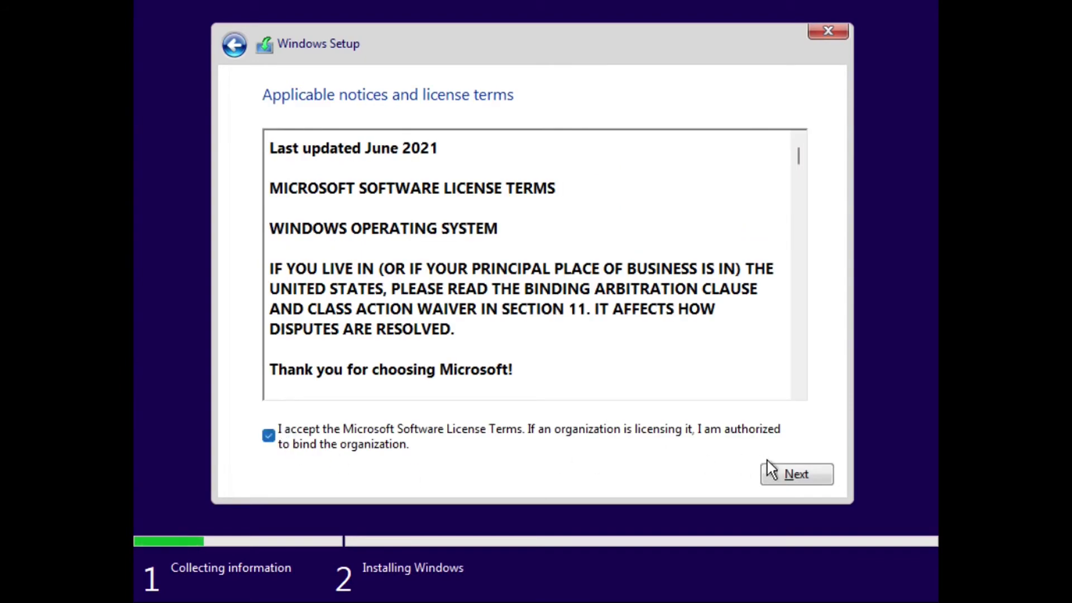
pyautogui.click(779, 471)
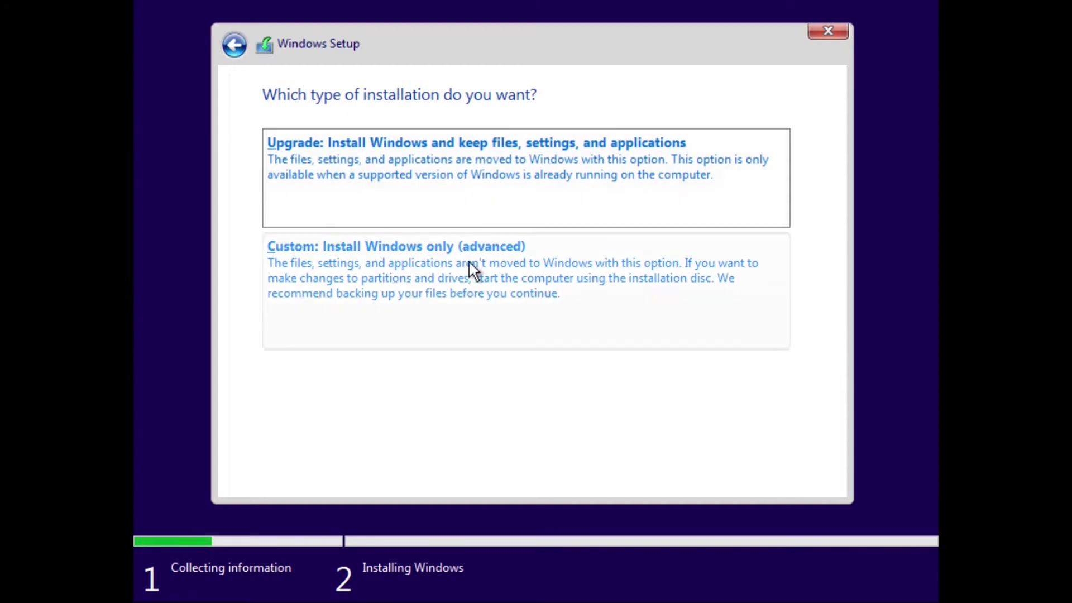
pyautogui.click(381, 269)
# Create a new partition on the 64 GB drive and install Windows onto Drive 0 Partition 3.
pyautogui.click(670, 352)
pyautogui.click(720, 382)
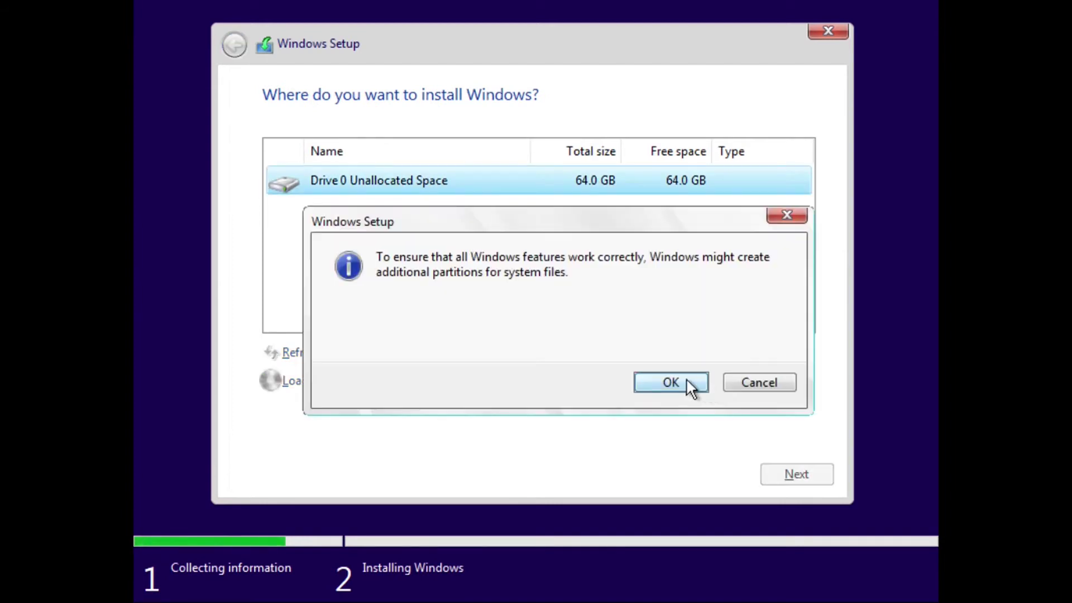
pyautogui.click(676, 381)
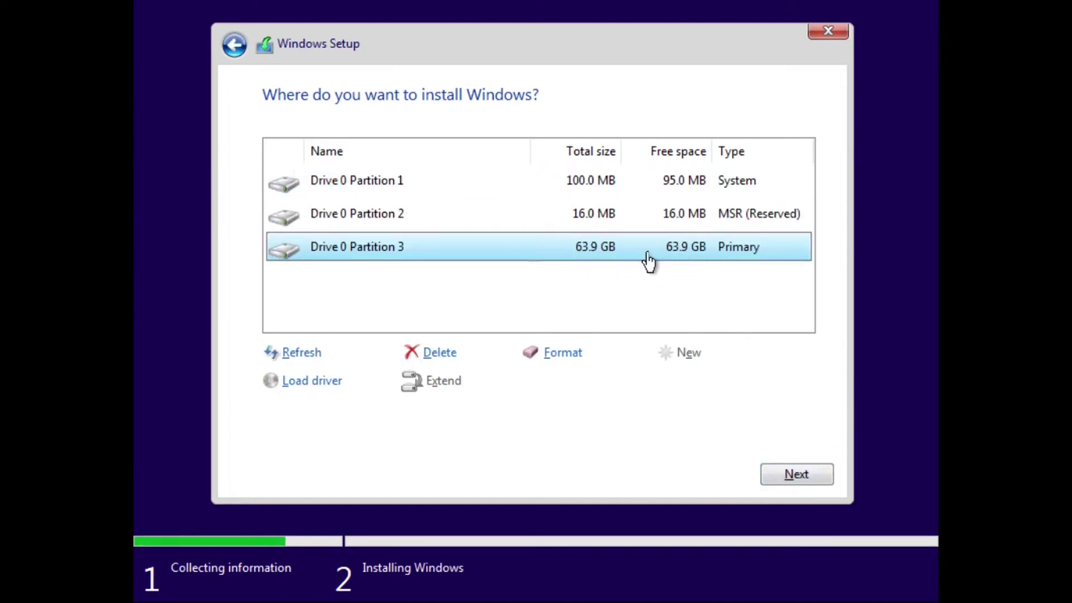
pyautogui.click(784, 479)
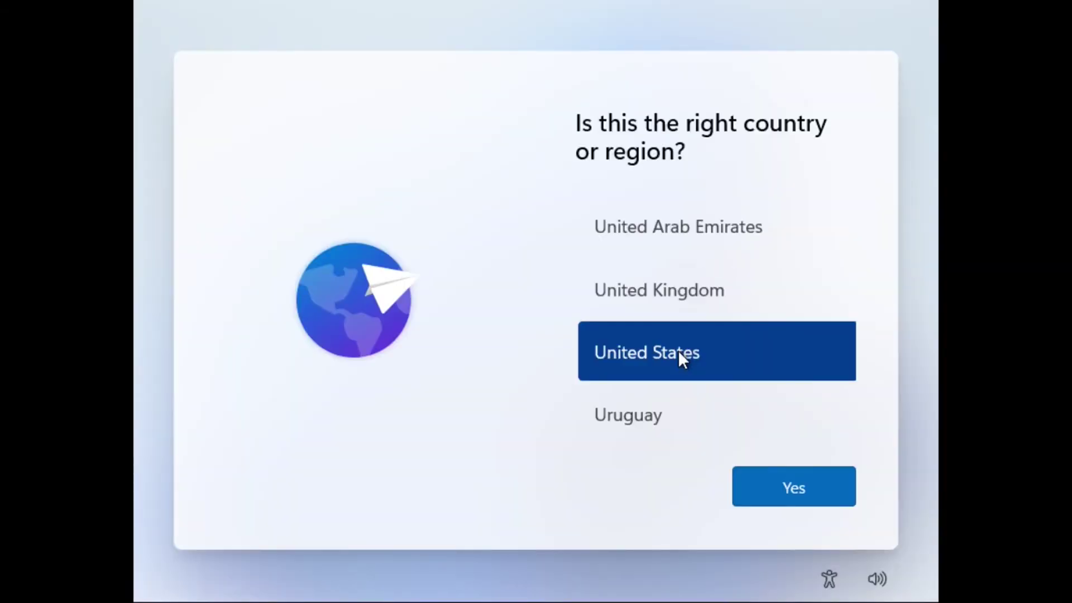
# Confirm United States as the region and US as the keyboard layout.
pyautogui.scroll(4, 682, 365)
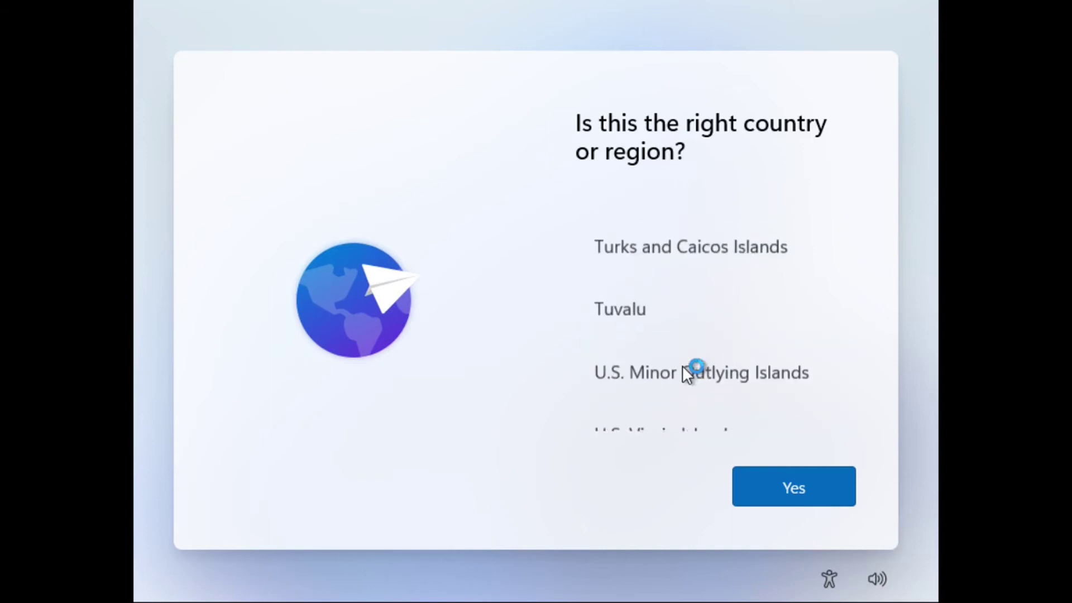
pyautogui.scroll(8, 682, 367)
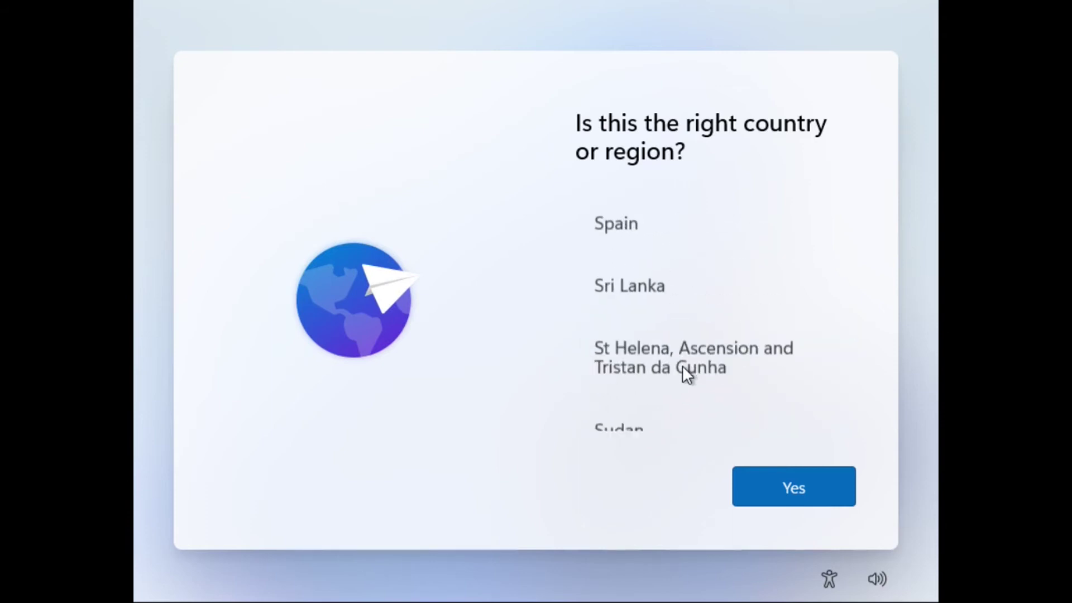
pyautogui.scroll(10, 682, 365)
pyautogui.click(787, 481)
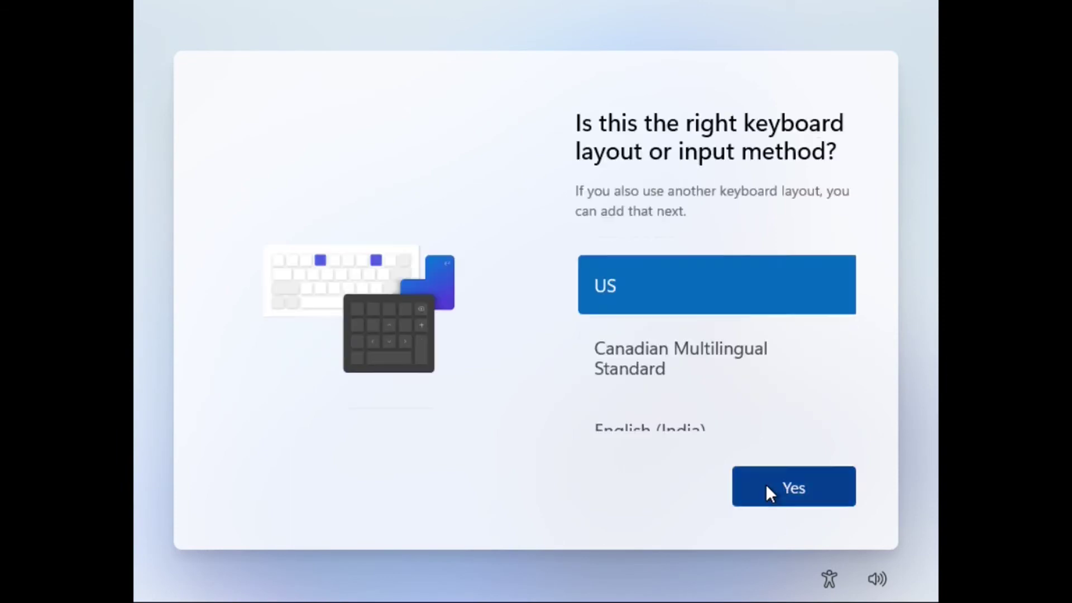
pyautogui.click(768, 483)
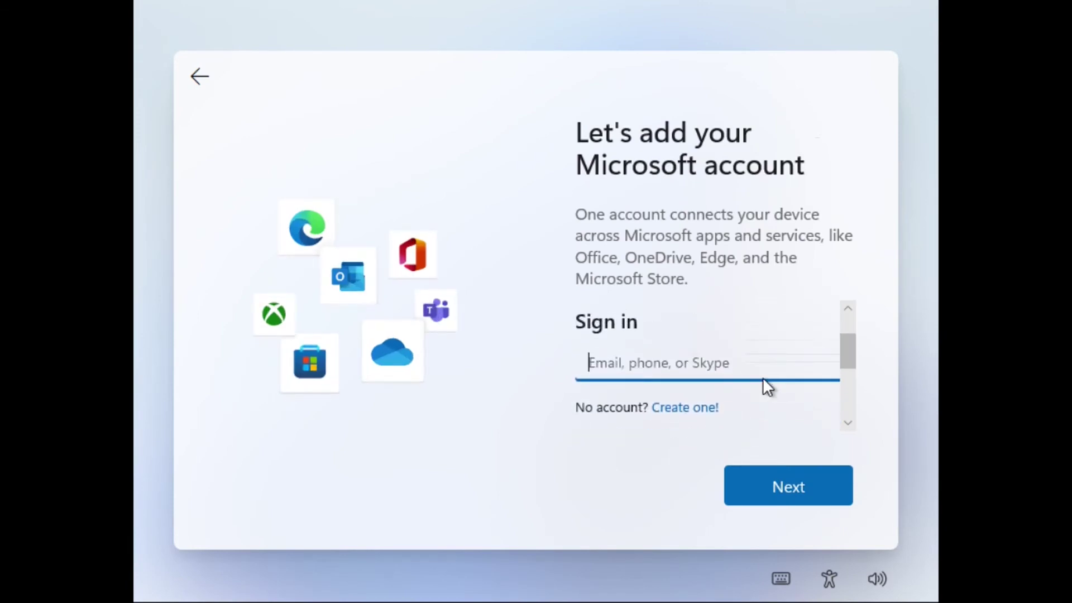
# Choose an offline account, skip Microsoft sign-in, and enter the user's name for the local account.
pyautogui.scroll(-2, 763, 377)
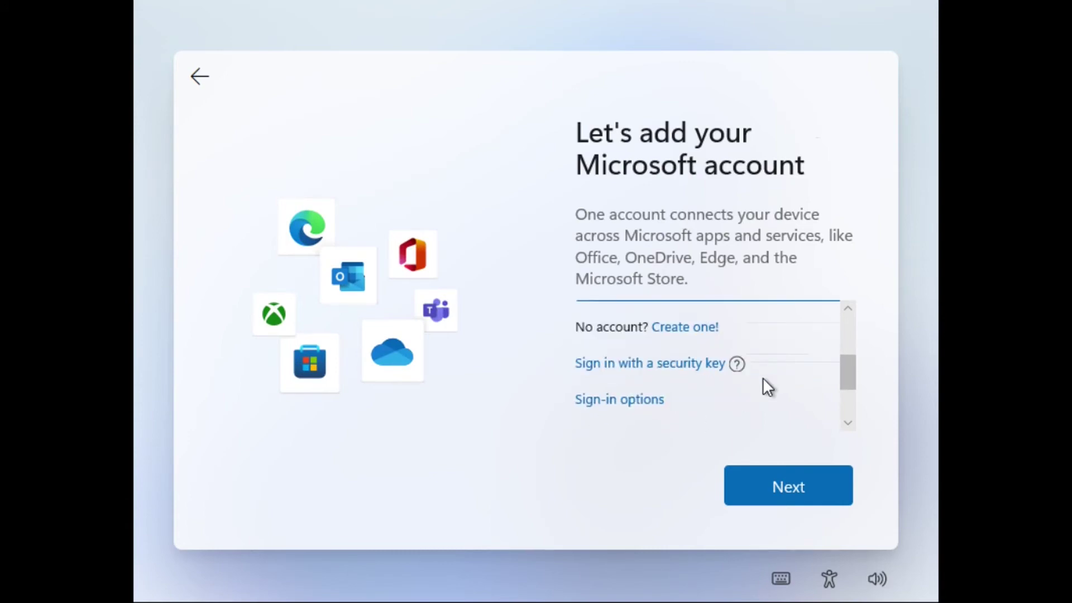
pyautogui.scroll(2, 642, 342)
pyautogui.scroll(-2, 642, 344)
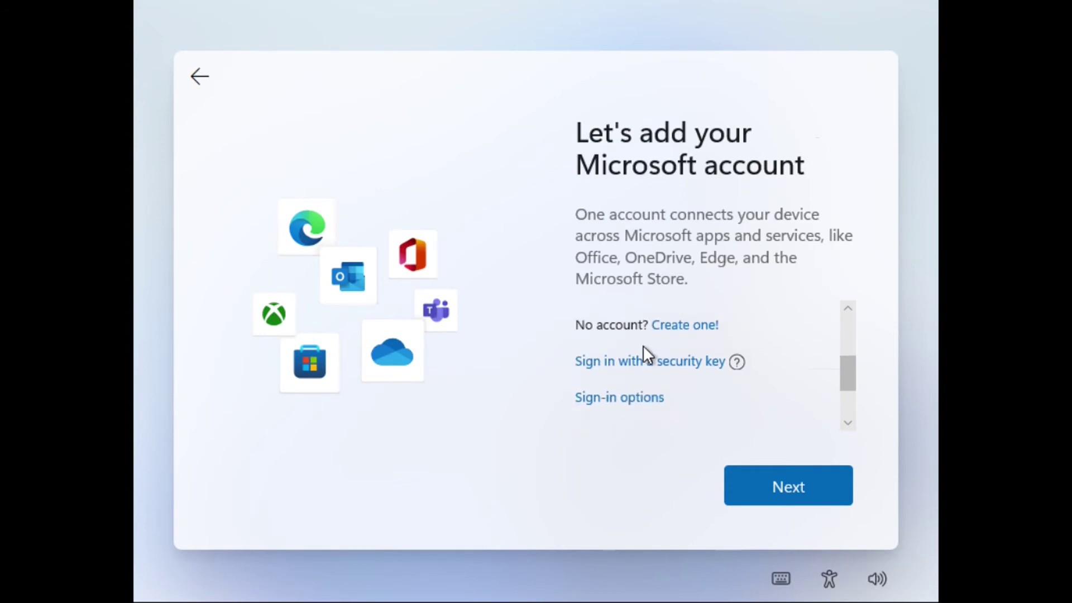
pyautogui.click(642, 397)
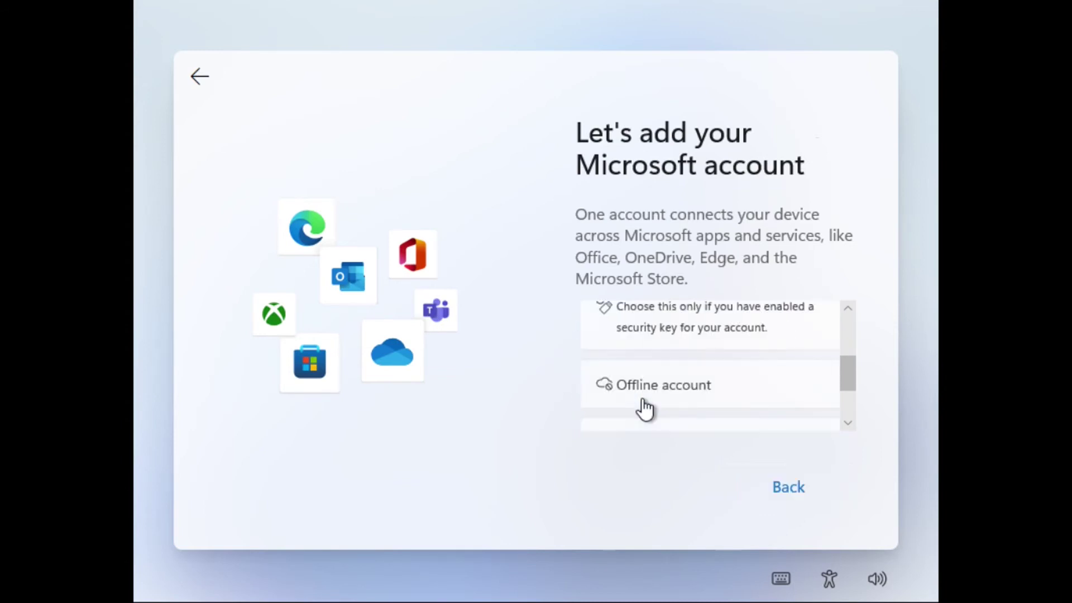
pyautogui.click(681, 389)
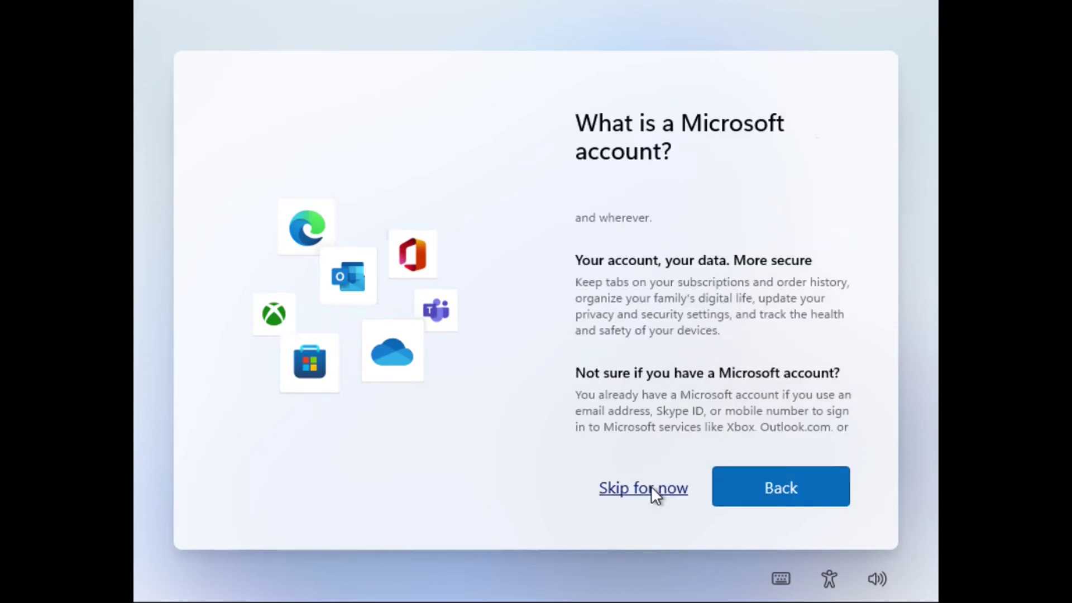
pyautogui.click(649, 491)
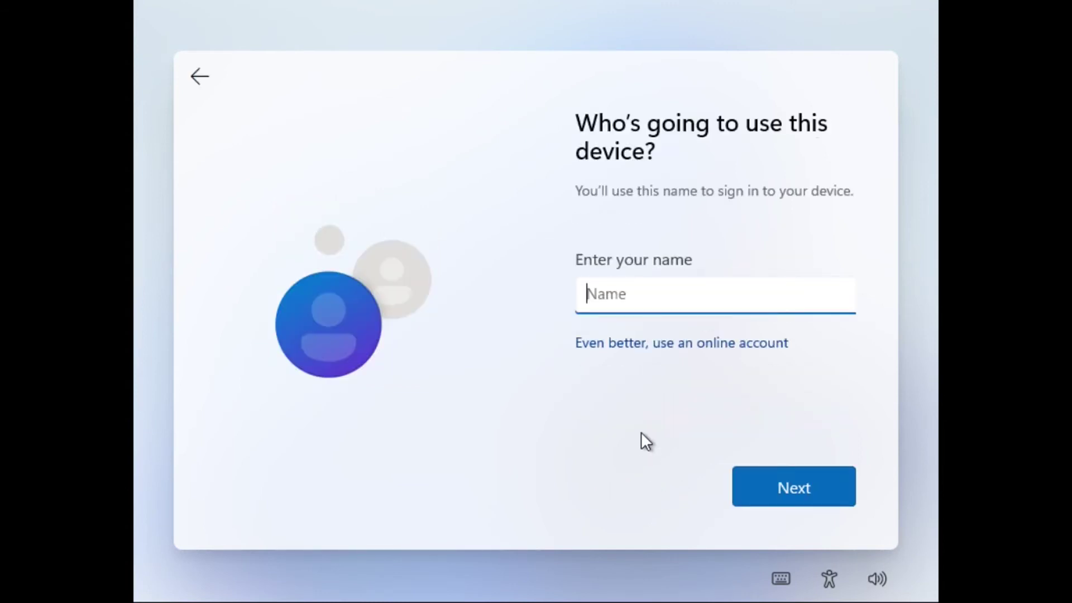
pyautogui.write('Drew Howd')
pyautogui.click(749, 478)
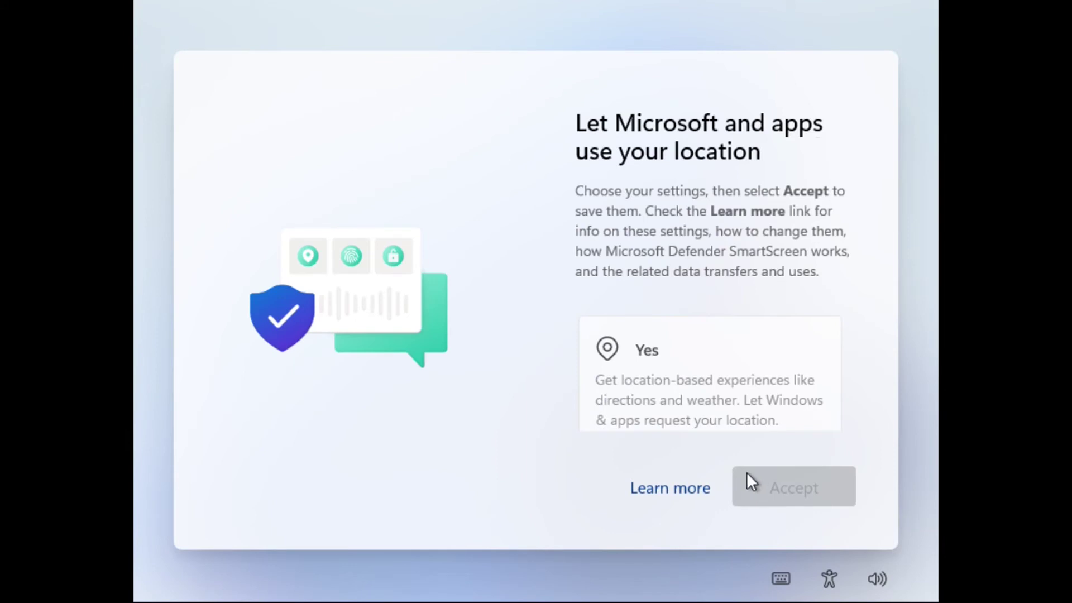
# Turn location sharing off and accept that setting.
pyautogui.scroll(-2, 684, 386)
pyautogui.click(684, 395)
pyautogui.click(770, 491)
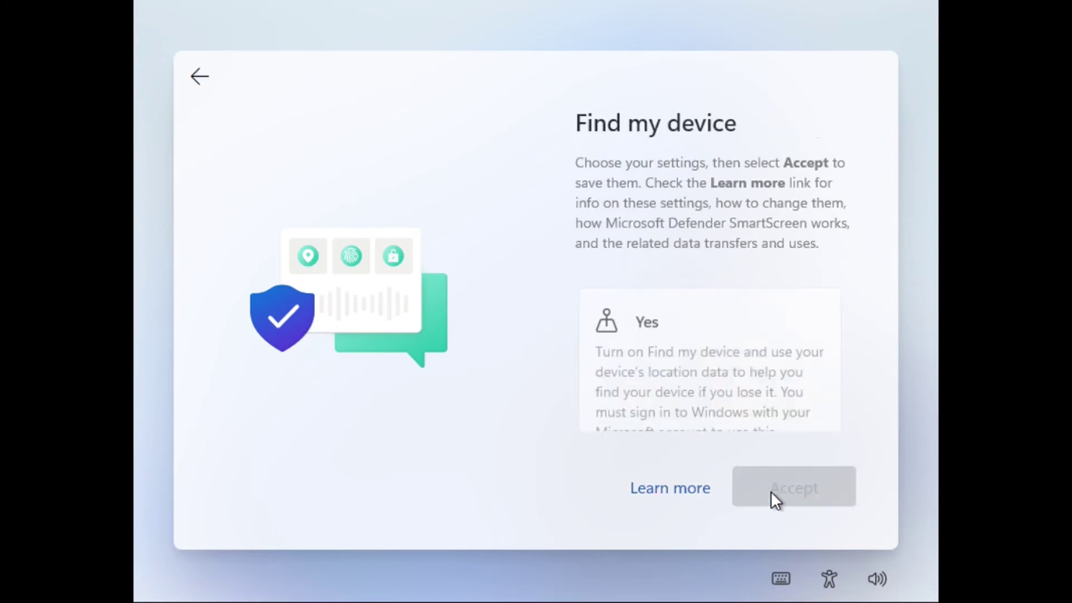
# Accept Find my device, diagnostic data, inking and typing, and the remaining privacy settings.
pyautogui.click(715, 363)
pyautogui.click(793, 487)
pyautogui.click(719, 377)
pyautogui.click(793, 487)
pyautogui.click(648, 390)
pyautogui.click(762, 480)
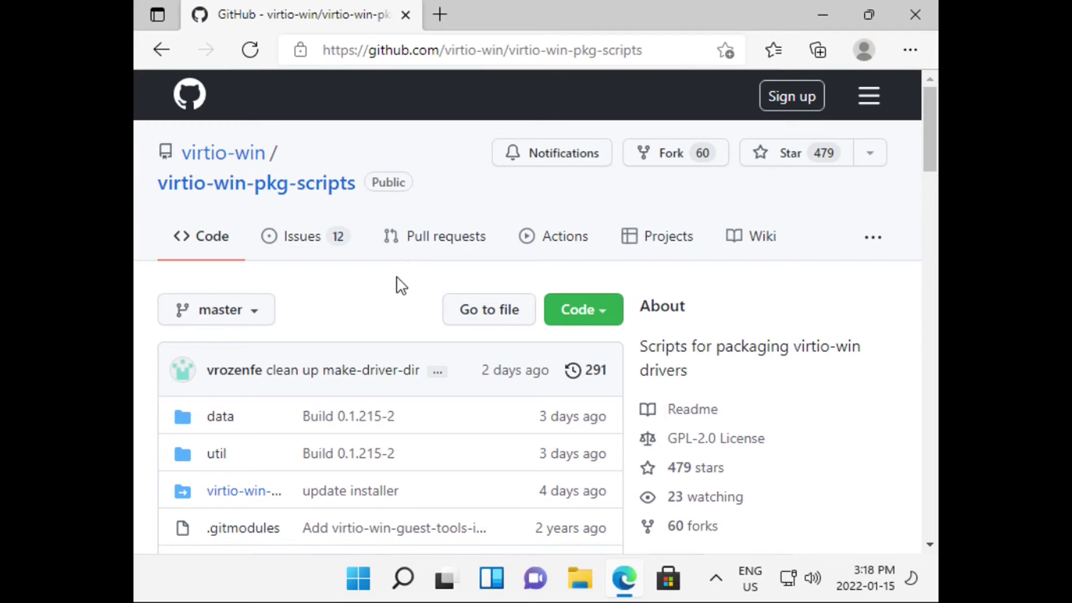
# Download virtio-win-0.1.215.iso via the Stable virtio-win ISO link in the README's Downloads section.
pyautogui.scroll(-10, 401, 285)
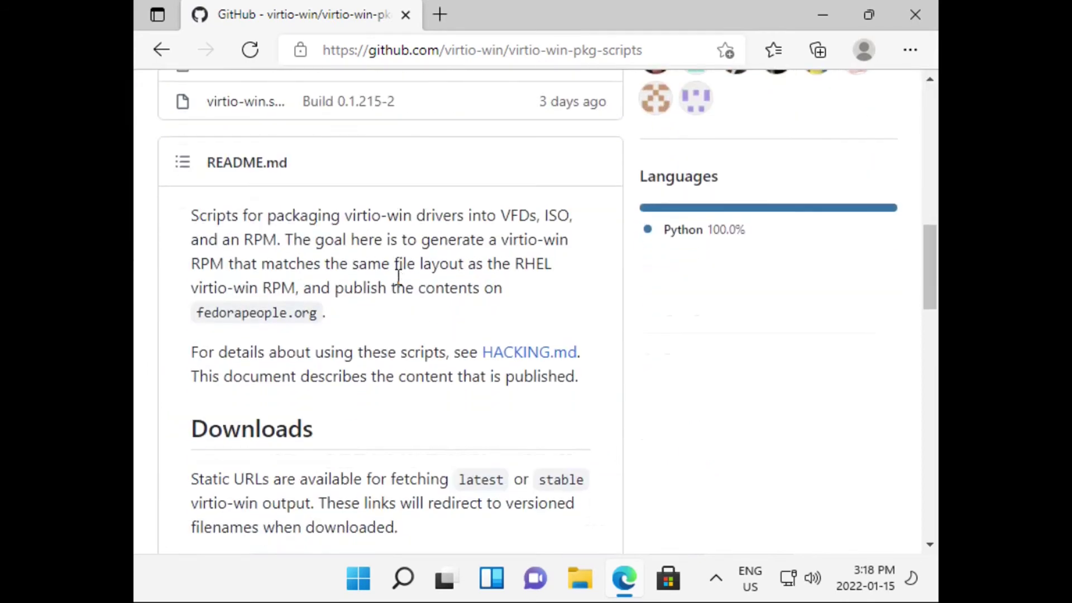
pyautogui.scroll(-8, 398, 277)
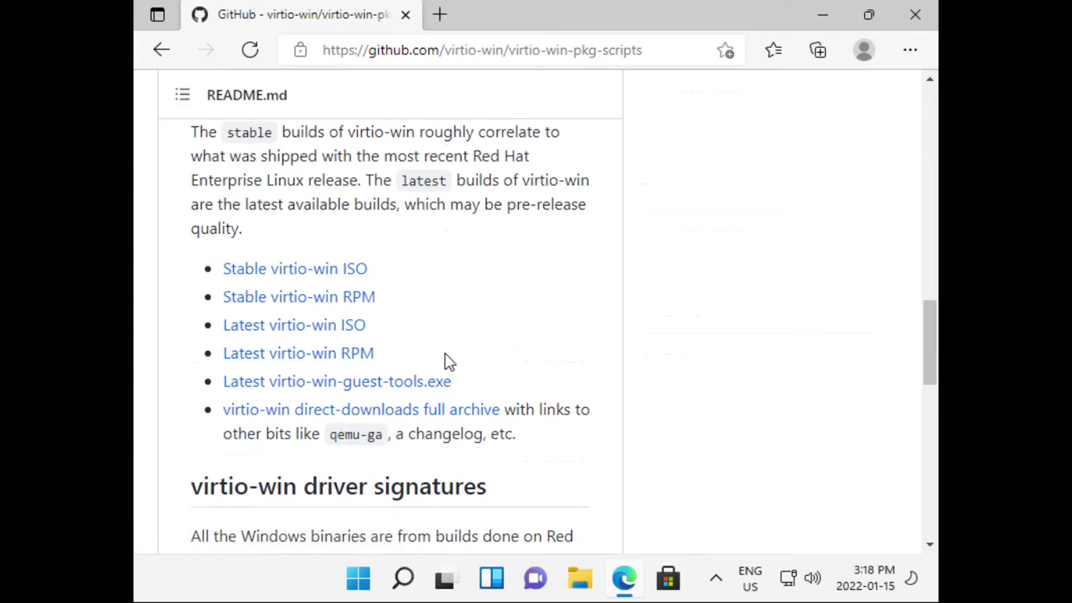
pyautogui.click(339, 273)
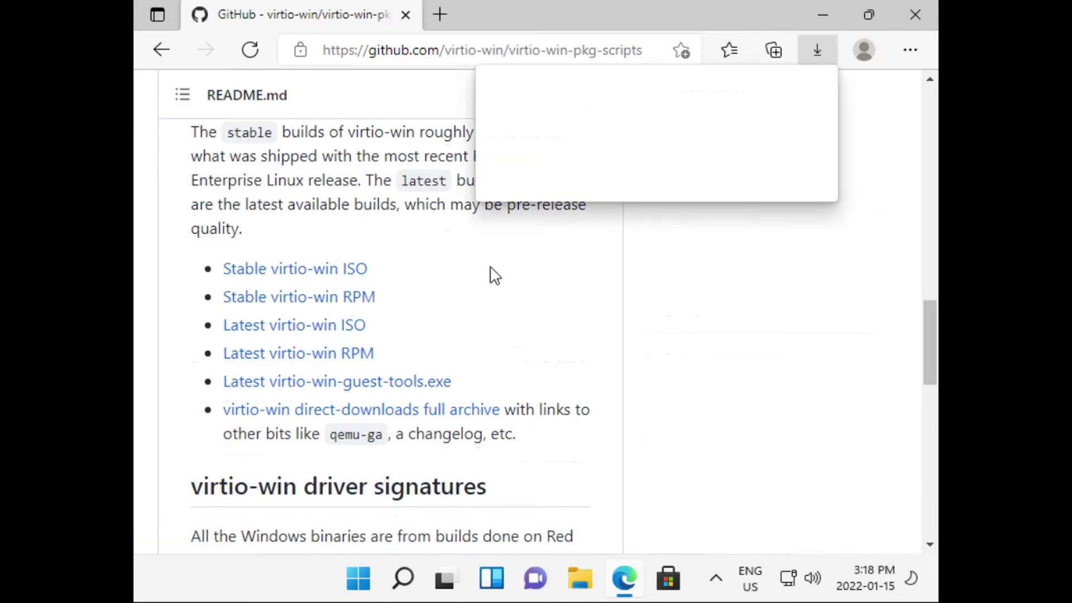
pyautogui.scroll(2, 491, 267)
pyautogui.scroll(-1, 492, 267)
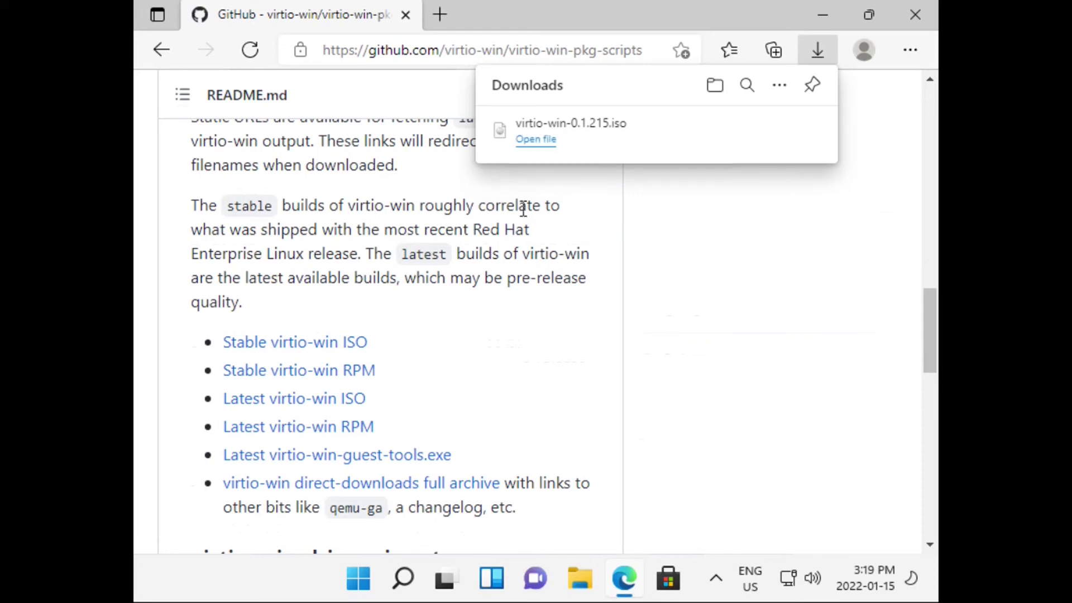
# Open the downloaded virtio-win ISO in File Explorer and launch virtio-win-gt-x64.
pyautogui.click(535, 139)
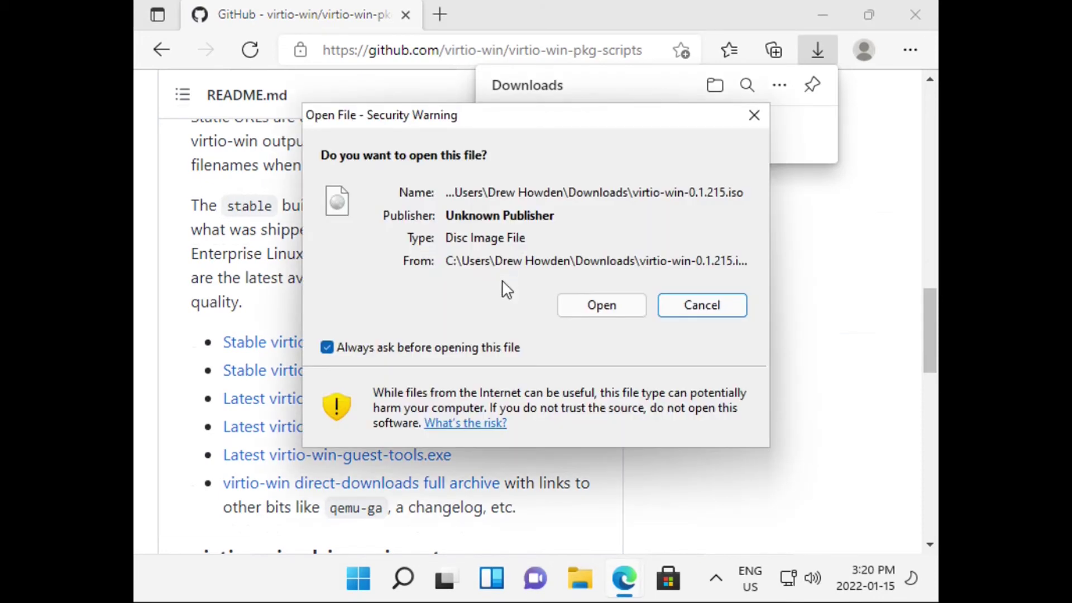
pyautogui.click(597, 310)
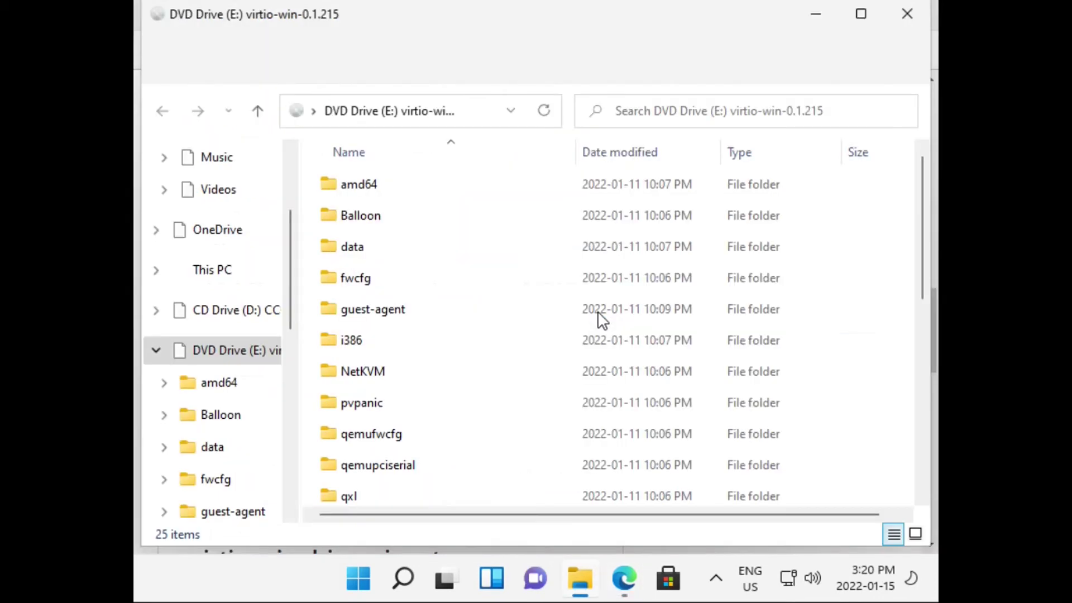
pyautogui.click(855, 18)
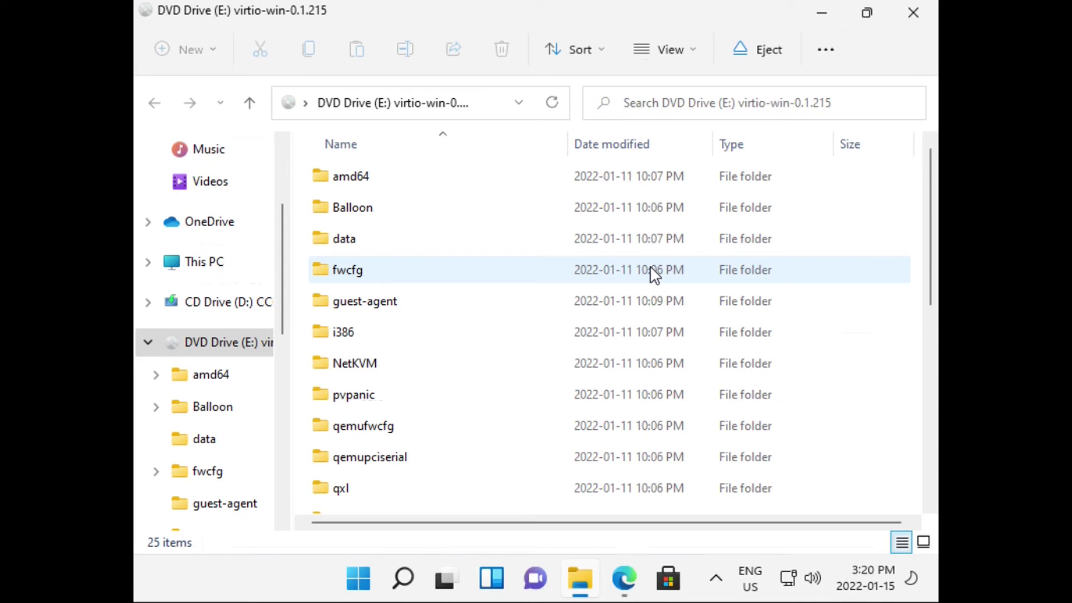
pyautogui.scroll(-5, 654, 274)
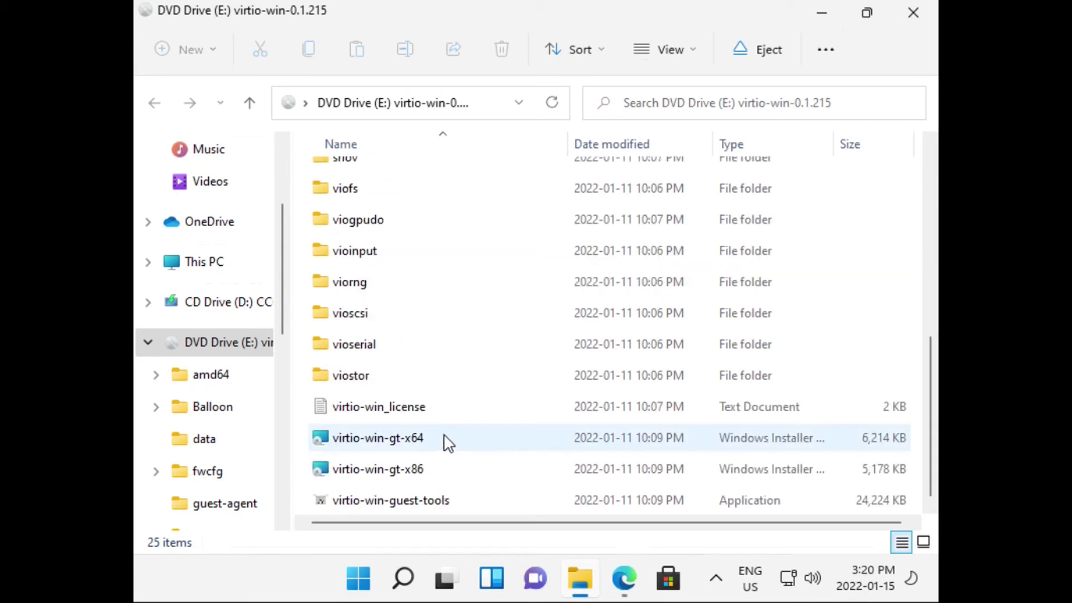
pyautogui.doubleClick(429, 437)
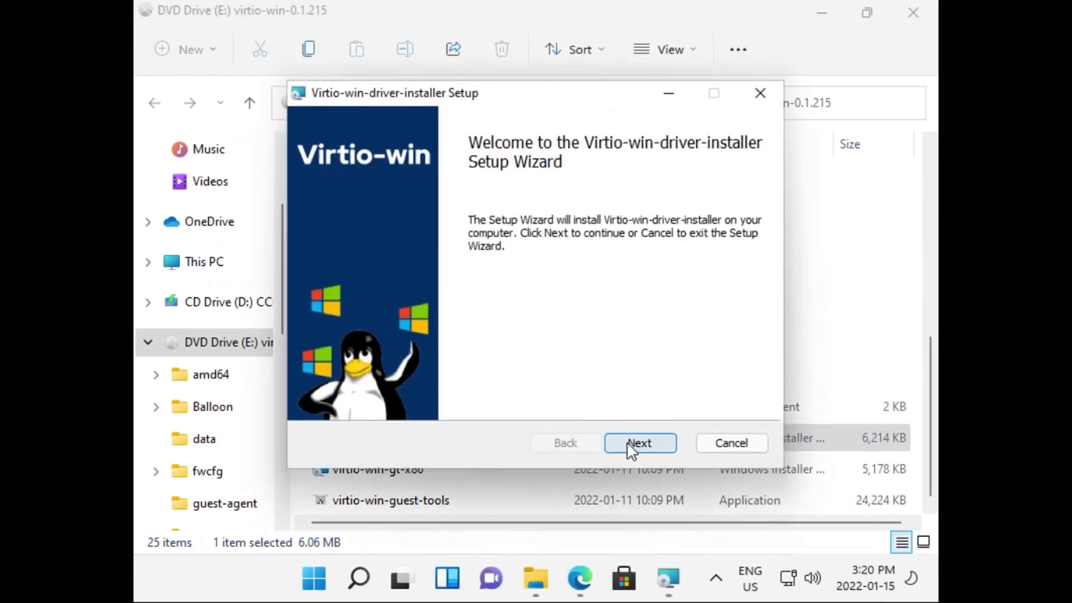
# Run the virtio-win driver installer with the licence accepted and default features, approving the UAC prompt.
pyautogui.click(626, 441)
pyautogui.click(470, 395)
pyautogui.click(645, 444)
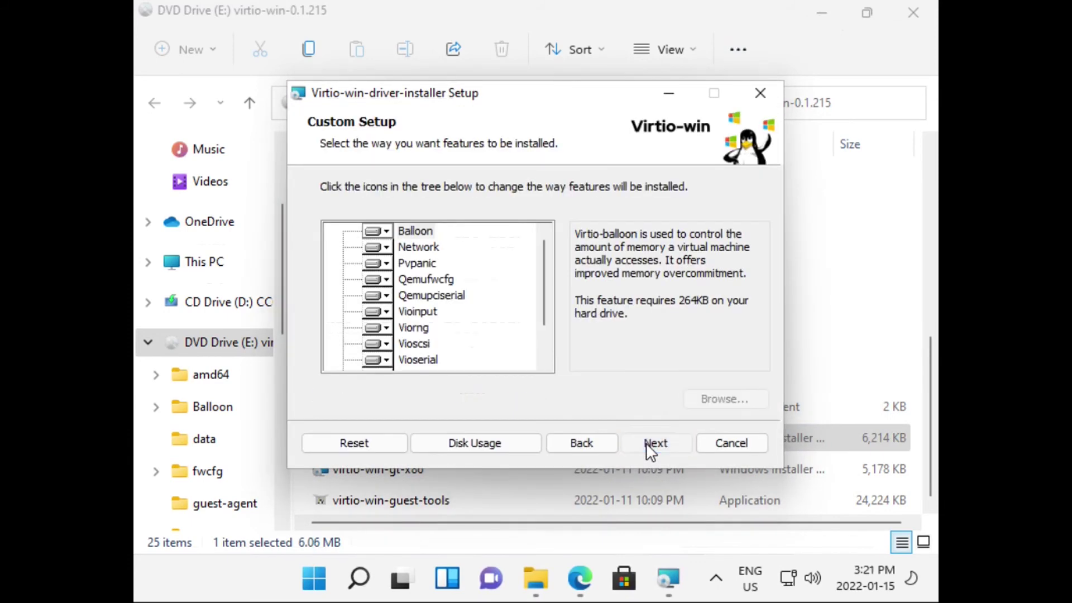
pyautogui.click(645, 443)
pyautogui.click(645, 444)
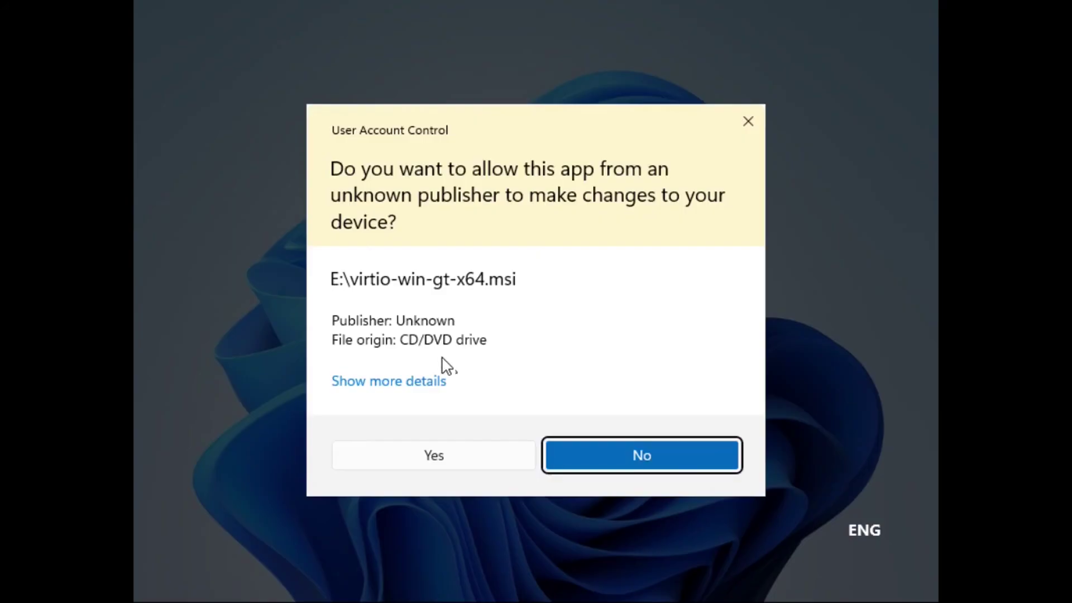
pyautogui.click(438, 458)
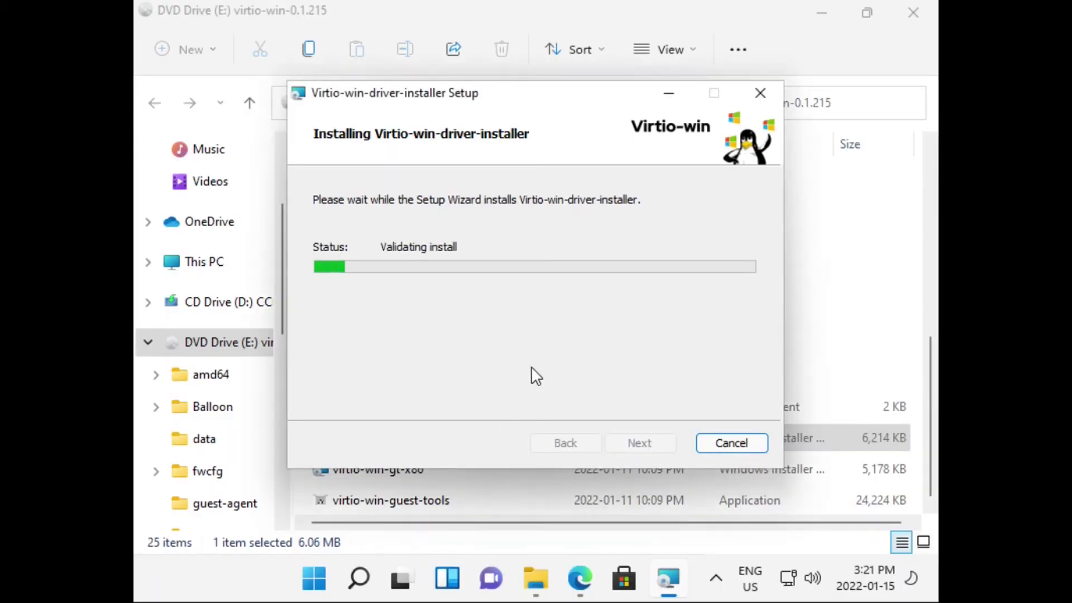
# Close Explorer and Edge, trust the Red Hat device software, and finish the wizard.
pyautogui.click(918, 11)
pyautogui.click(915, 8)
pyautogui.click(916, 10)
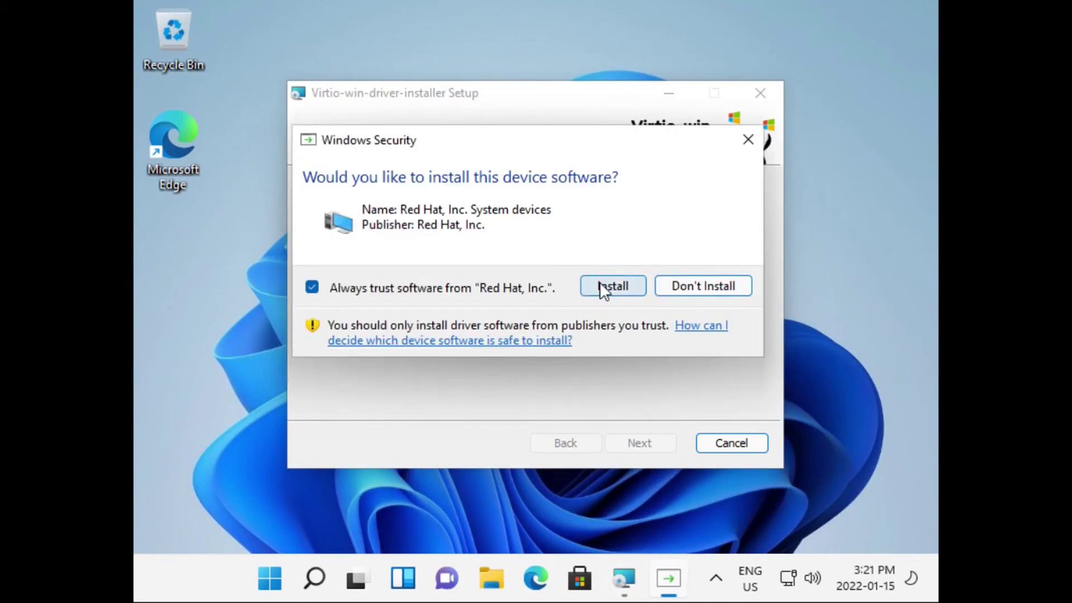
pyautogui.click(602, 283)
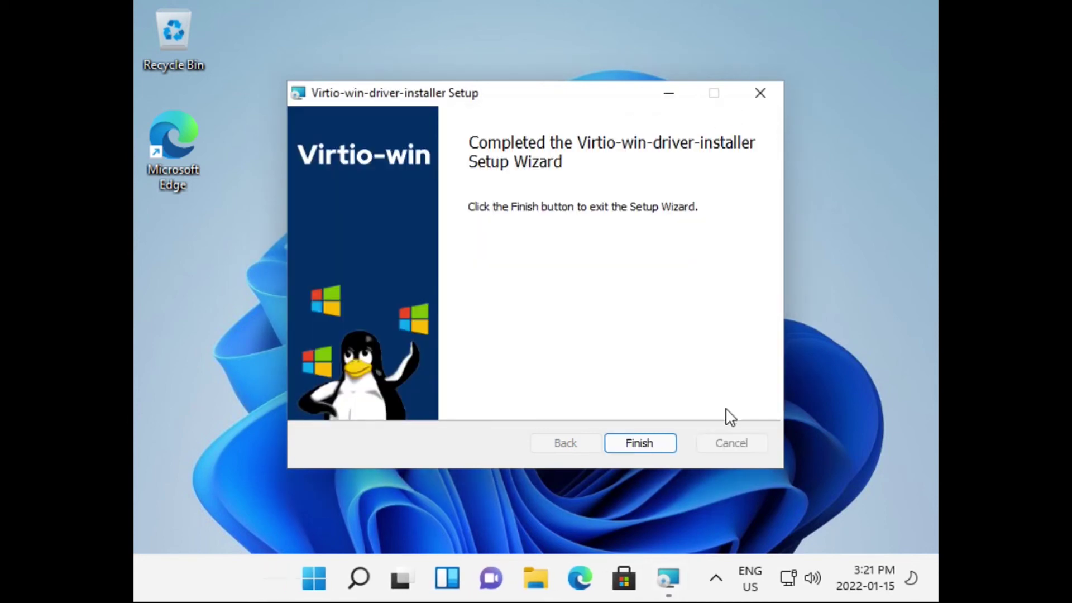
pyautogui.click(636, 443)
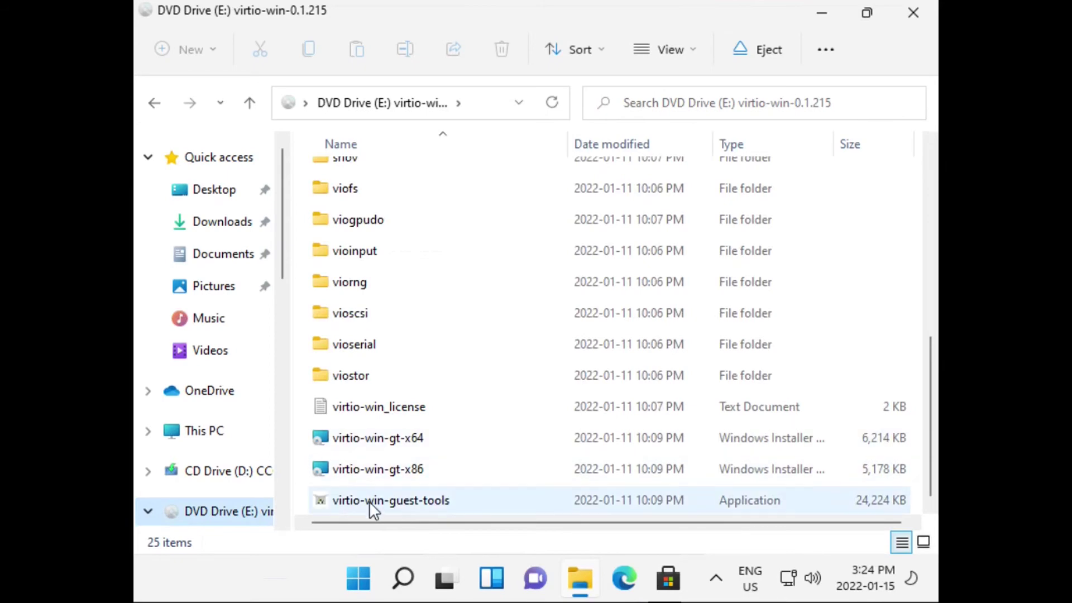
# Run virtio-win-guest-tools from the ISO, close Explorer, and close the installer after success.
pyautogui.doubleClick(368, 500)
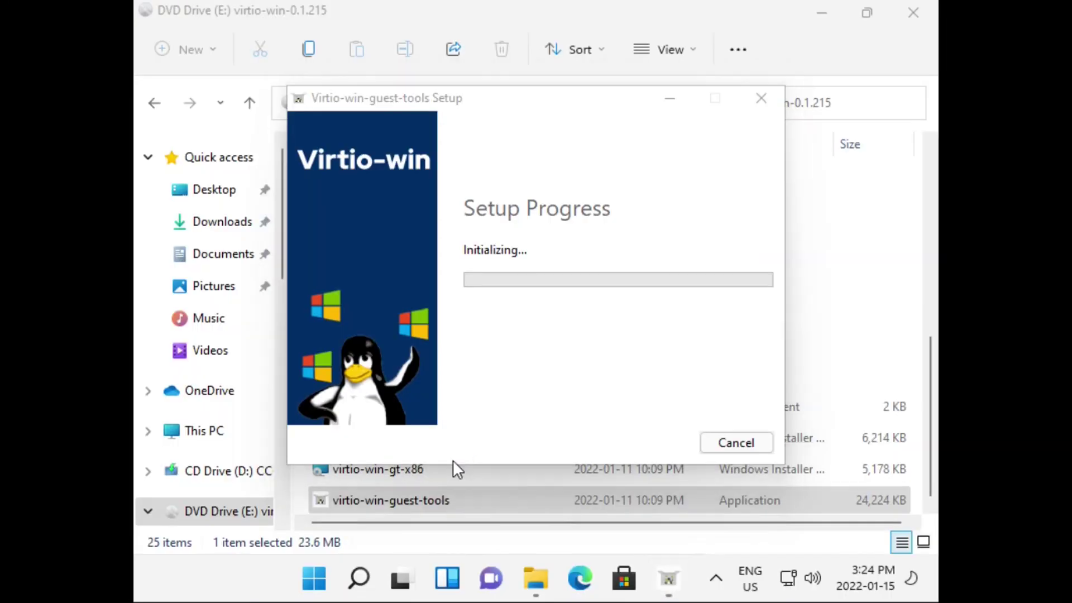
pyautogui.click(915, 12)
pyautogui.click(919, 12)
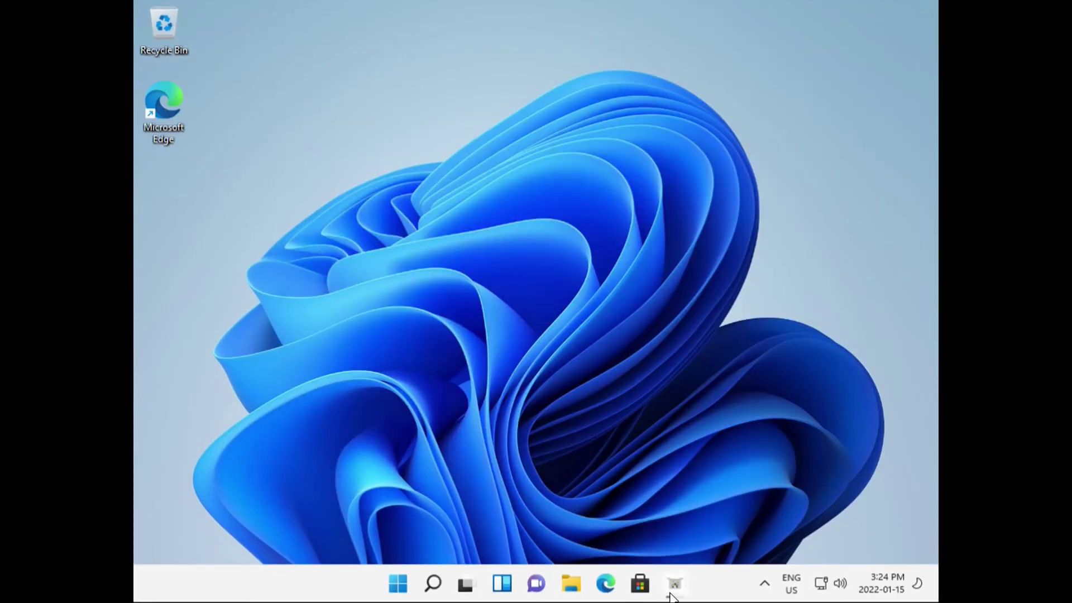
pyautogui.click(671, 591)
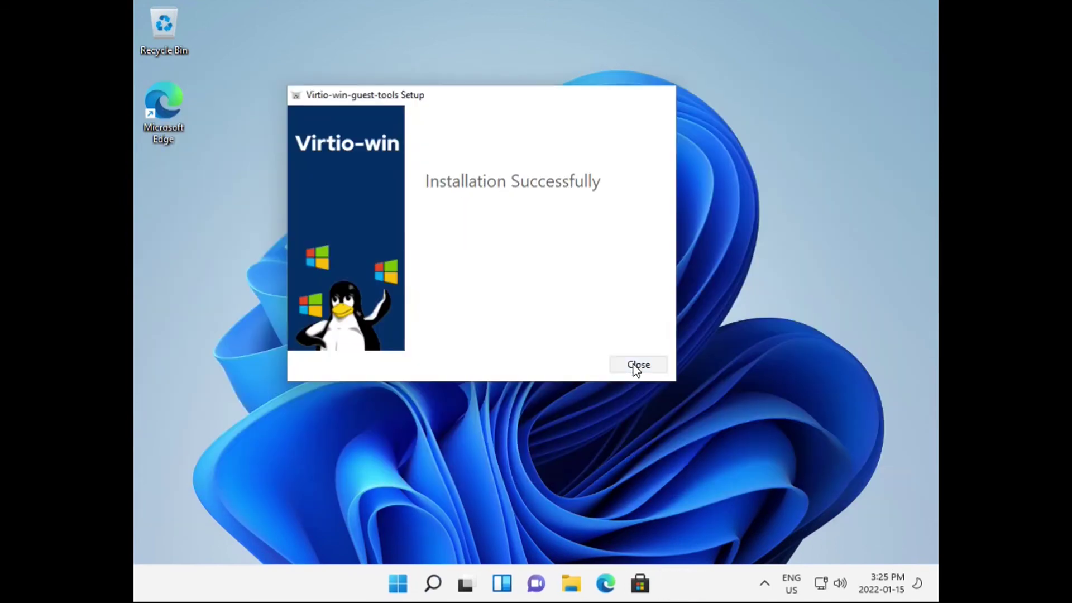
pyautogui.click(638, 365)
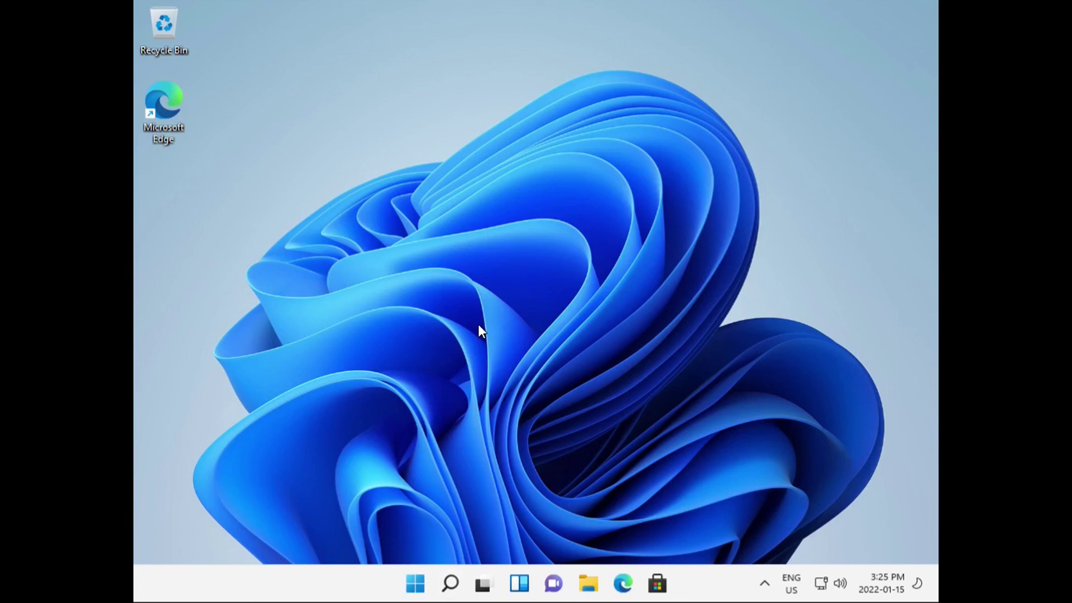
# Set Settings > System > Display resolution to 1366 × 768, keep it, and close Settings.
pyautogui.click(416, 584)
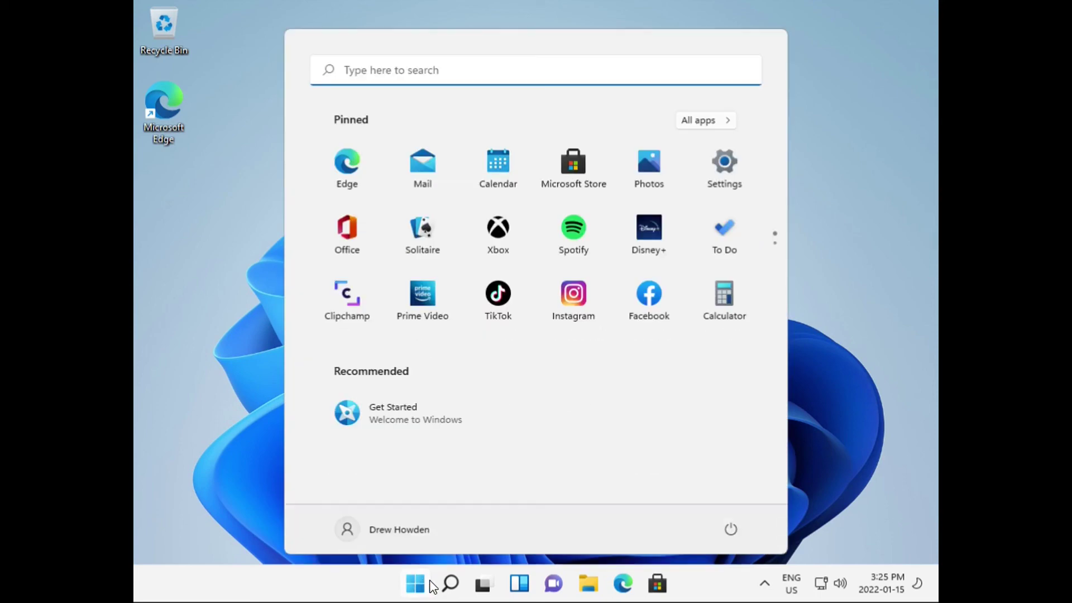
pyautogui.click(716, 190)
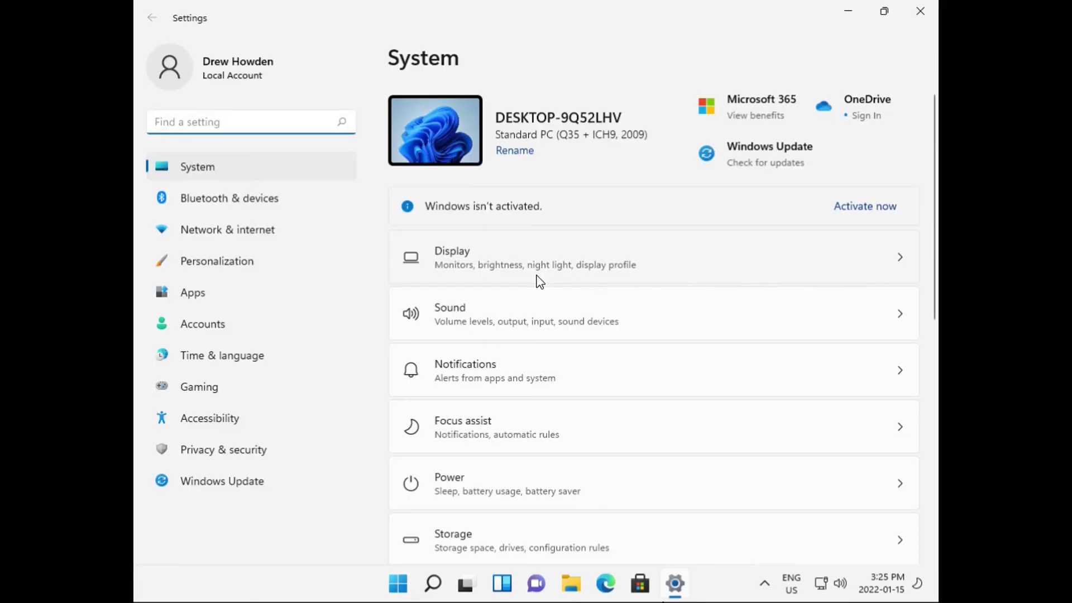
pyautogui.click(536, 276)
pyautogui.click(837, 351)
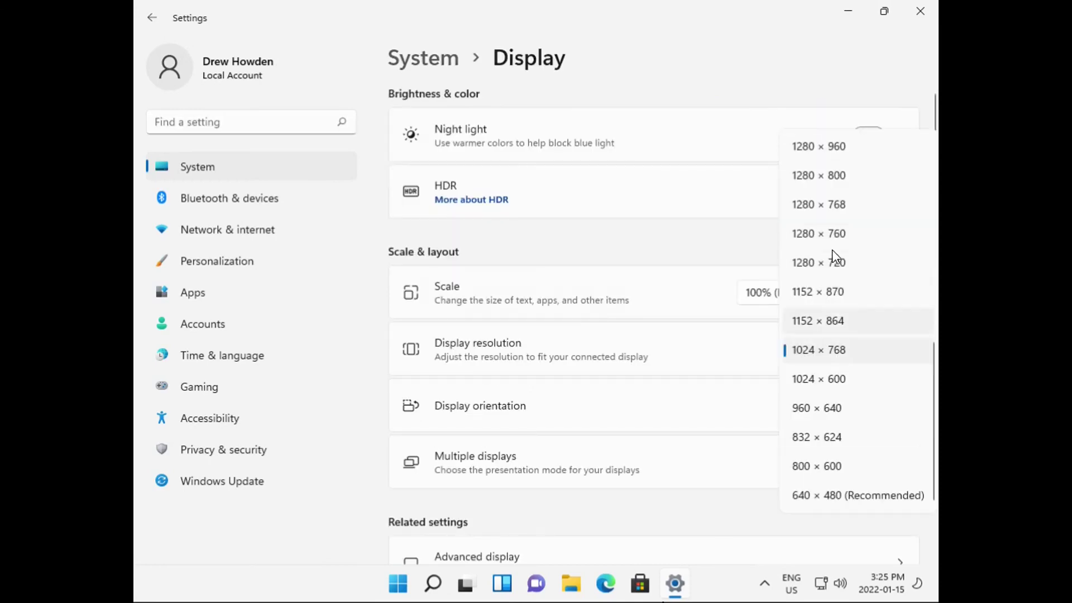
pyautogui.scroll(2, 856, 333)
pyautogui.click(826, 187)
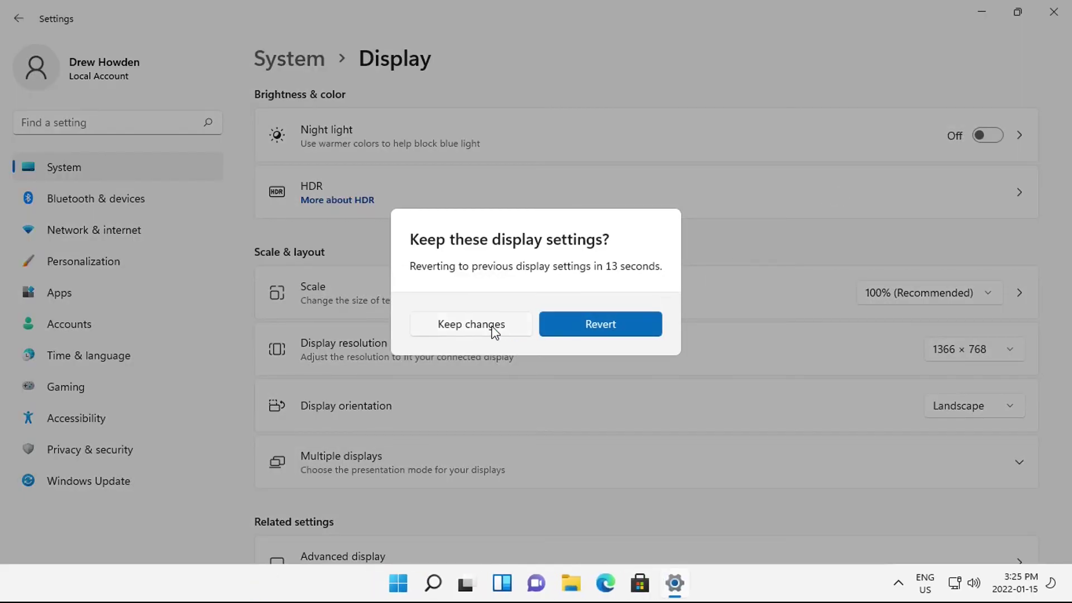
pyautogui.click(495, 332)
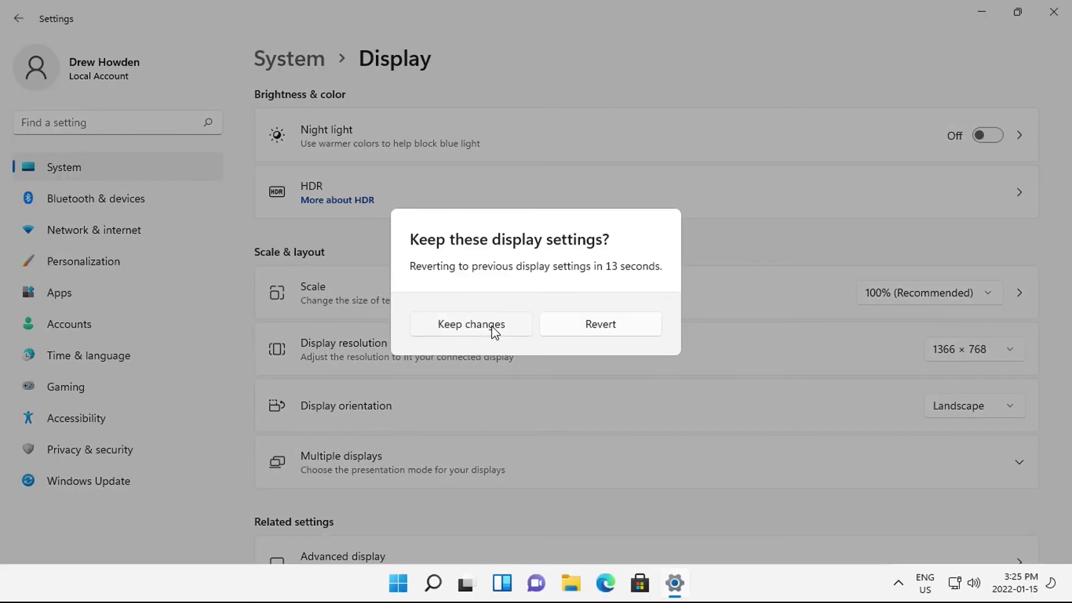
pyautogui.hotkey('alt', 'F4')
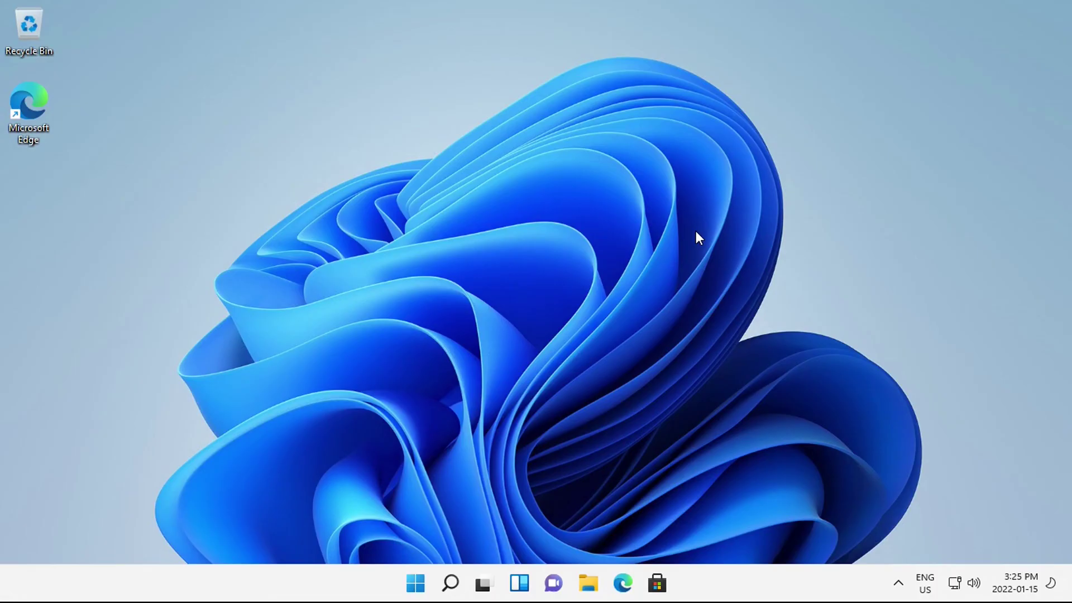